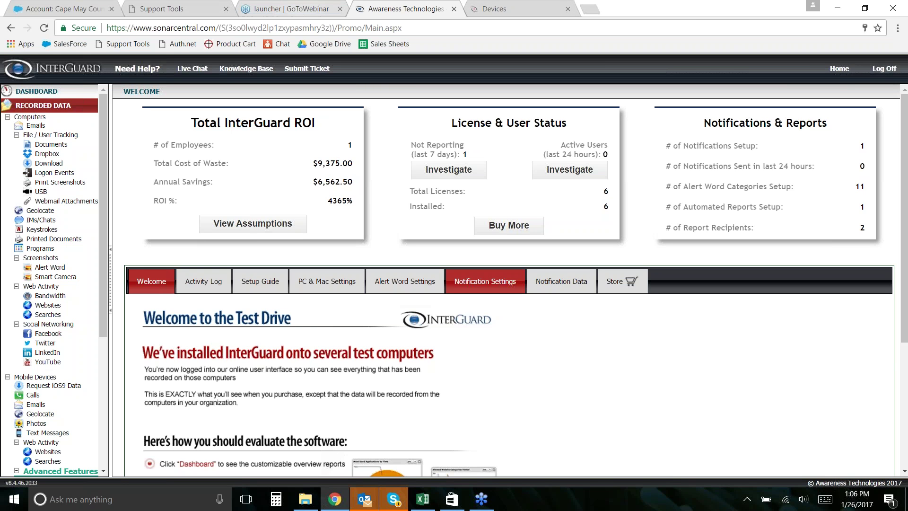
- Scroll through the Welcome page and collapse the RECORDED DATA tree in the sidebar
scroll(461, 367, "down", 4)
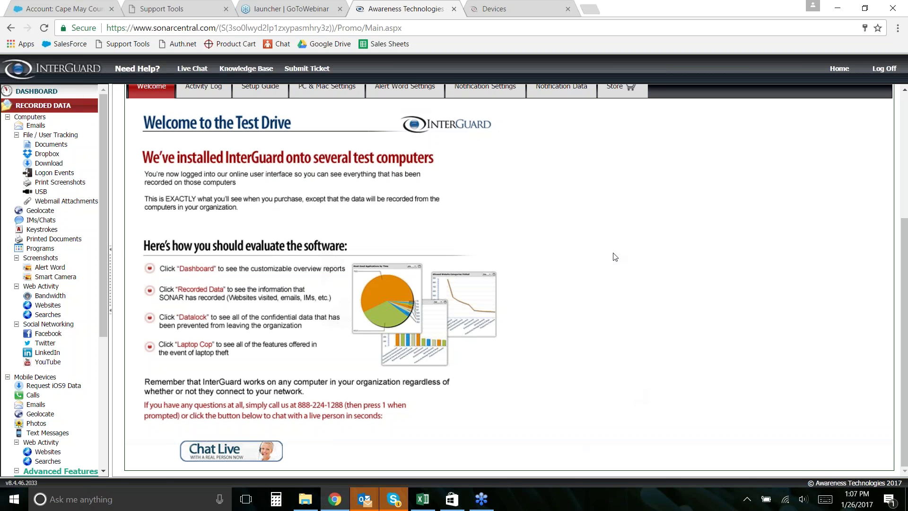
scroll(49, 280, "down", 1)
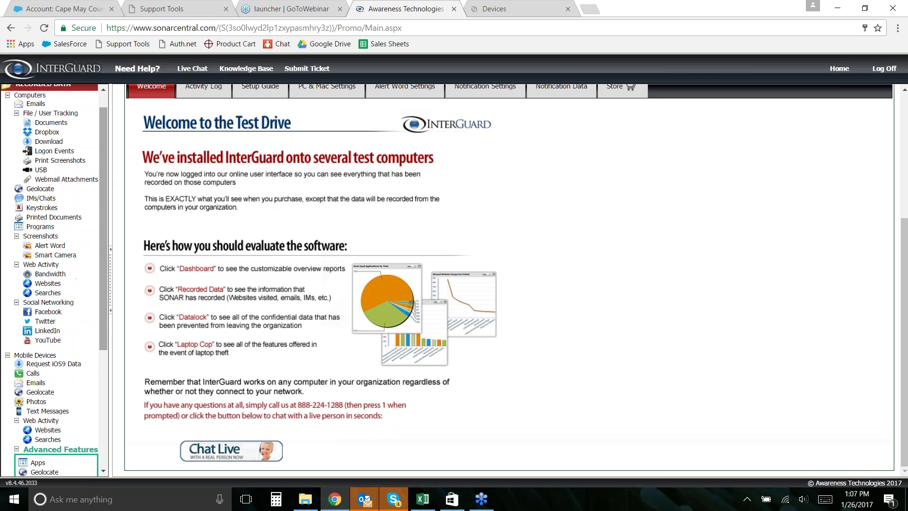
scroll(49, 280, "up", 1)
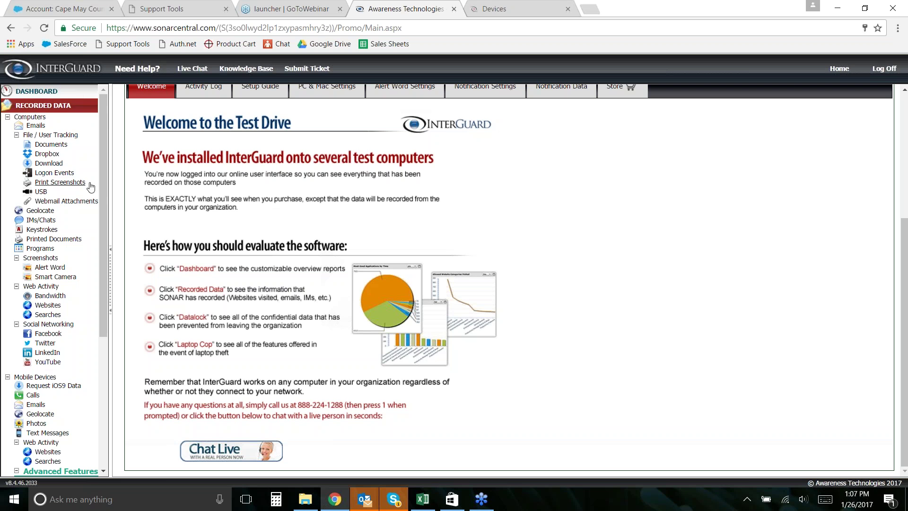
left_click(61, 103)
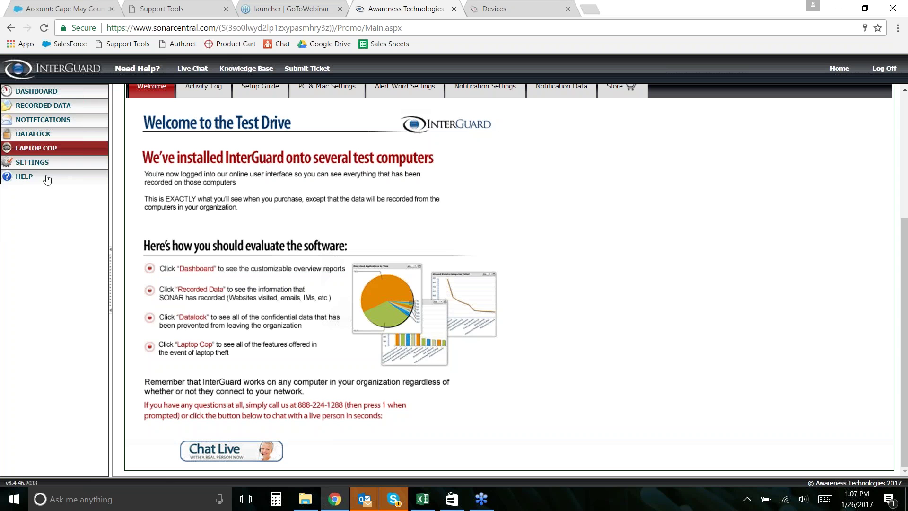
- Open Settings > Recording & Blocking and turn Smart Camera Screenshots off
left_click(33, 162)
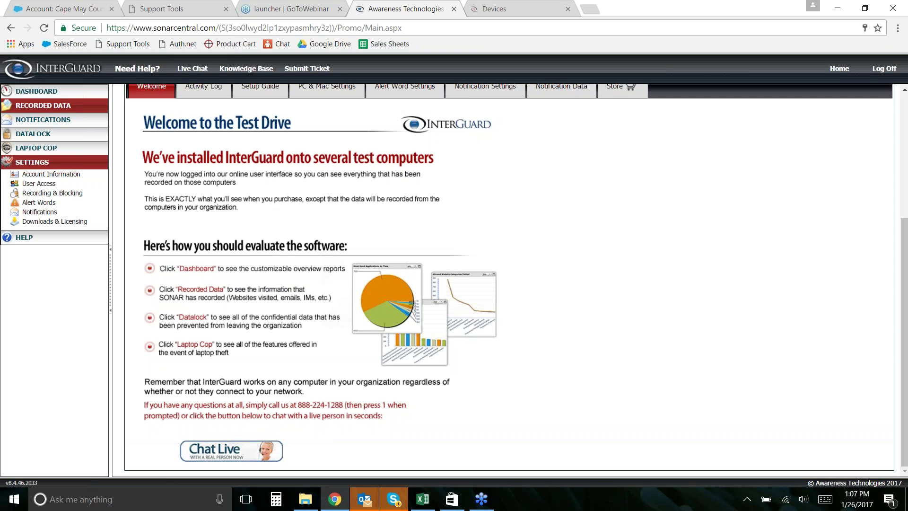
left_click(52, 193)
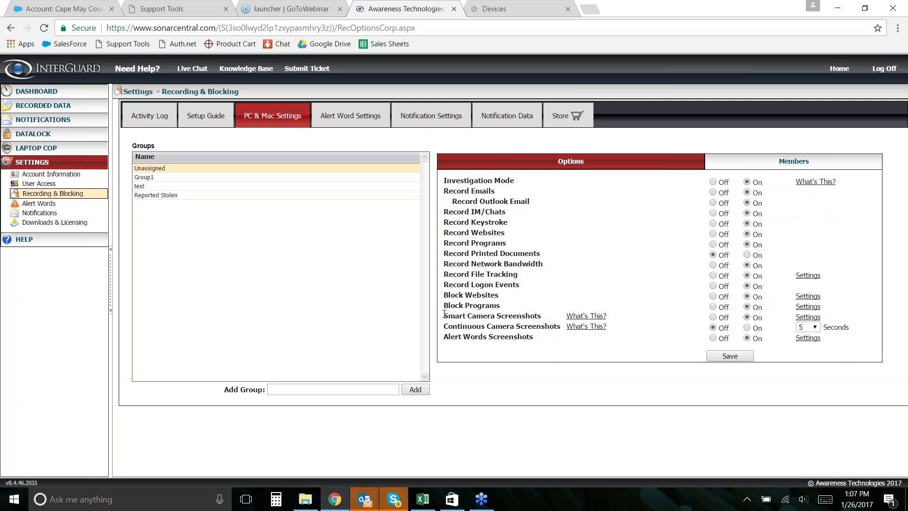
left_click_drag(444, 315, 536, 312)
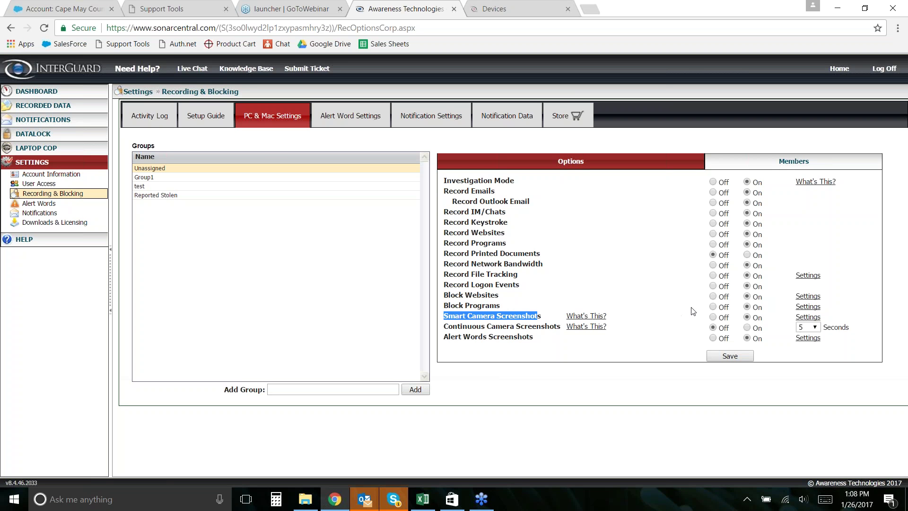
left_click(714, 317)
- Turn Continuous Camera Screenshots on, keeping the interval at 5 seconds
left_click_drag(445, 327, 558, 326)
left_click(527, 328)
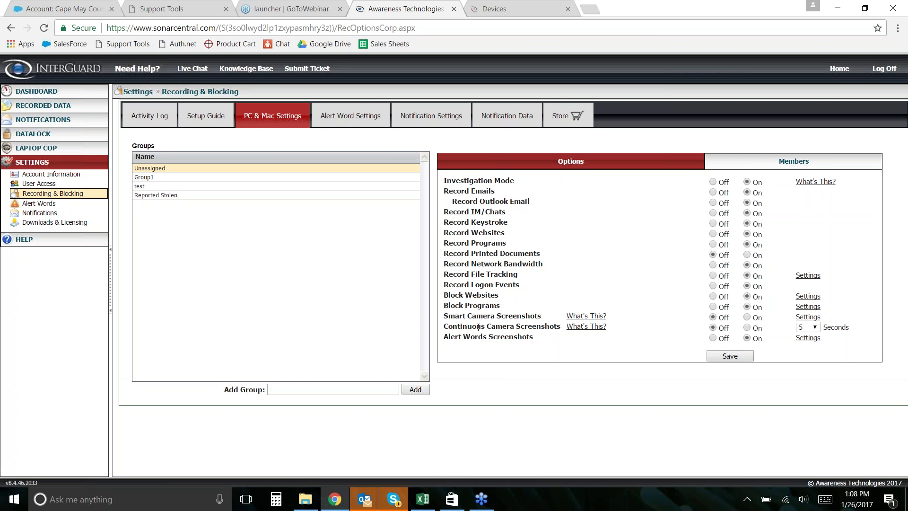
left_click(746, 327)
left_click(813, 327)
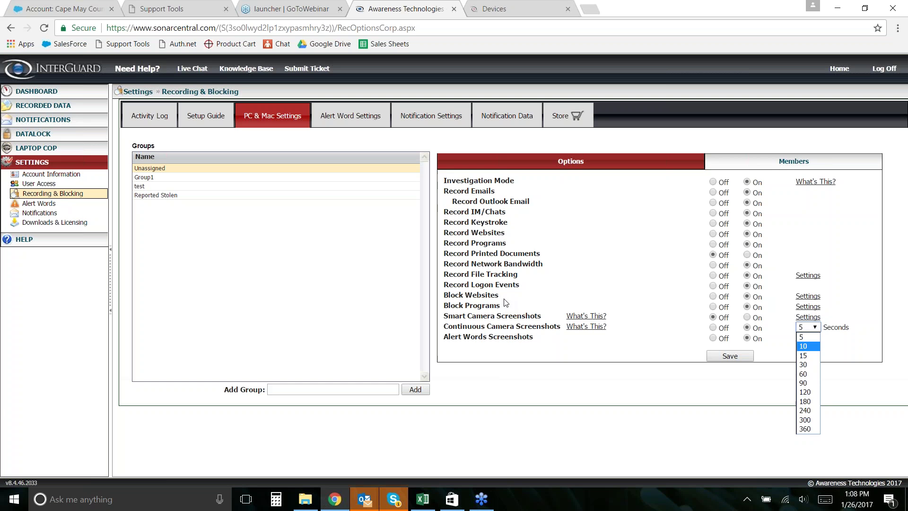
left_click(547, 289)
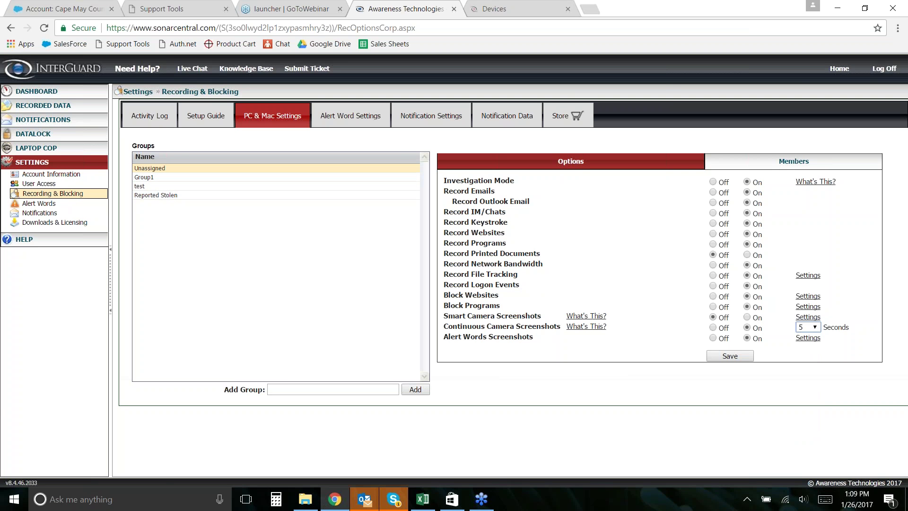
left_click(808, 167)
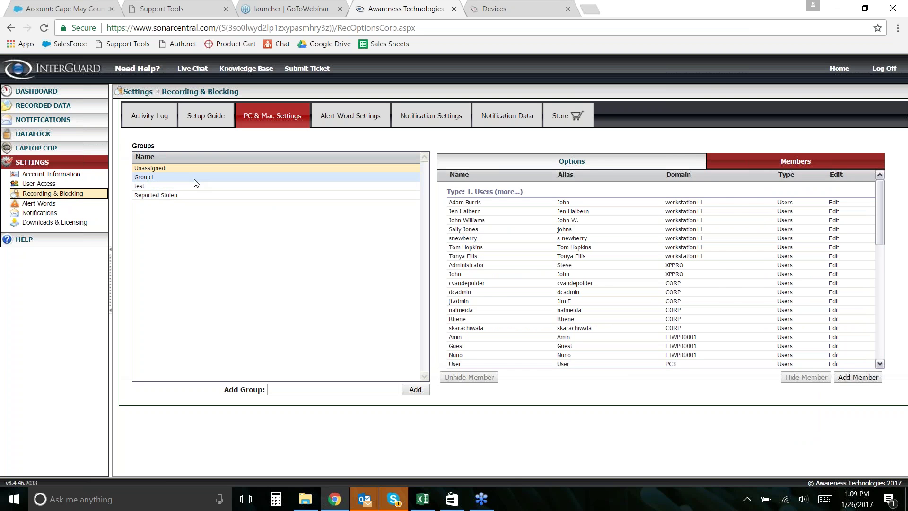
left_click(594, 166)
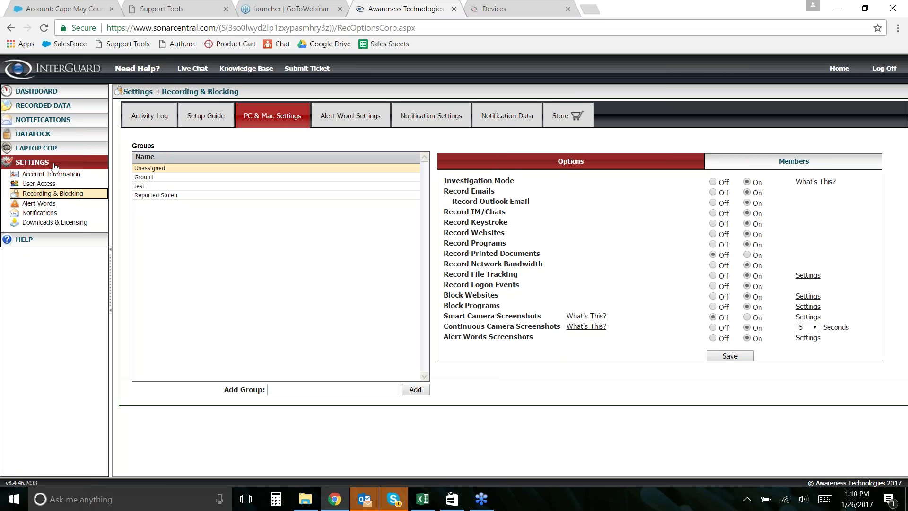
- Collapse the SETTINGS submenu in the sidebar and leave the InterGuard console
left_click(32, 162)
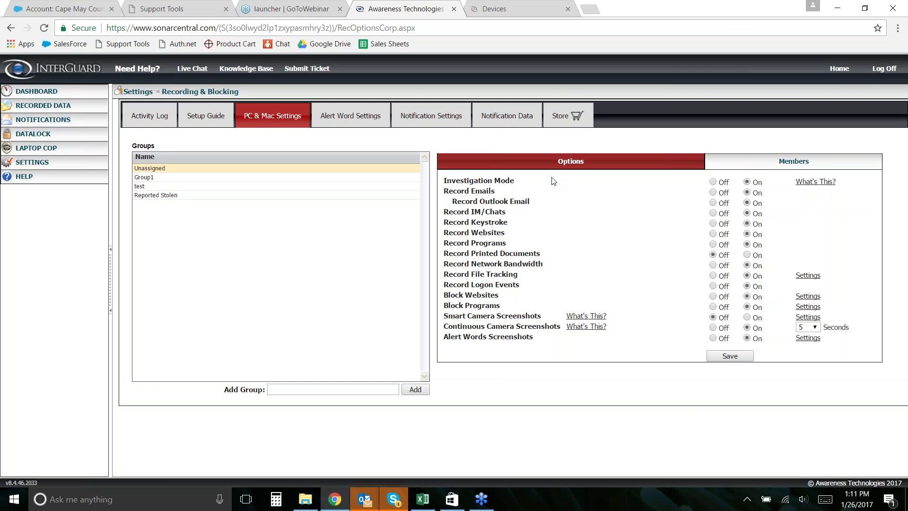
left_click(733, 29)
- Switch to the report workbook and inspect the Email Data user names and alert-word average of 6
key("alt+Tab")
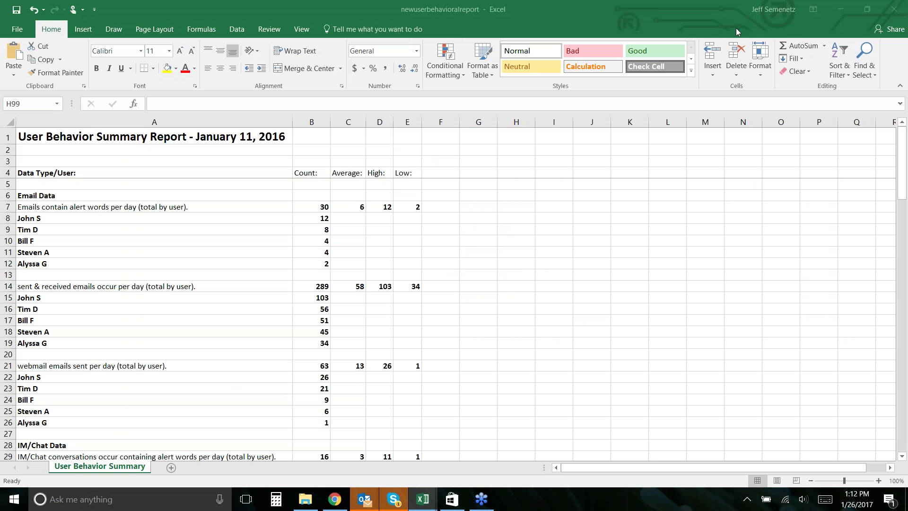
left_click(142, 219)
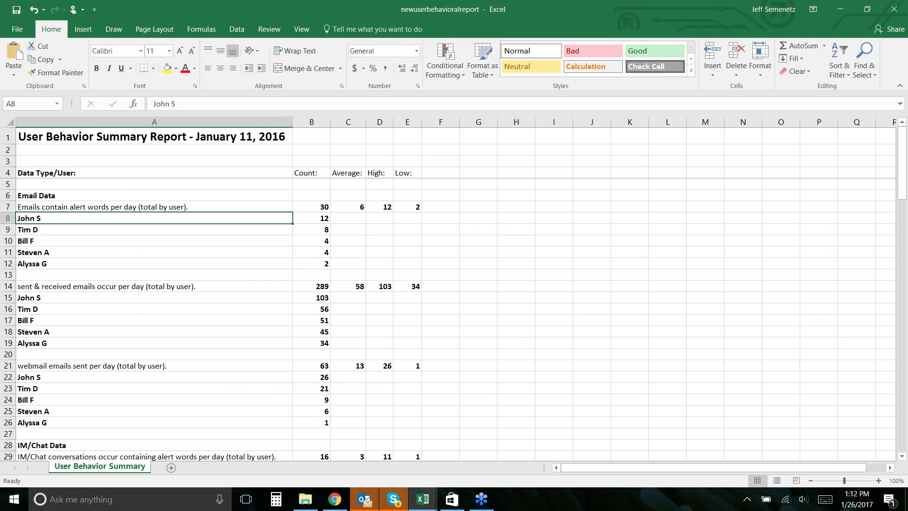
left_click_drag(52, 218, 63, 264)
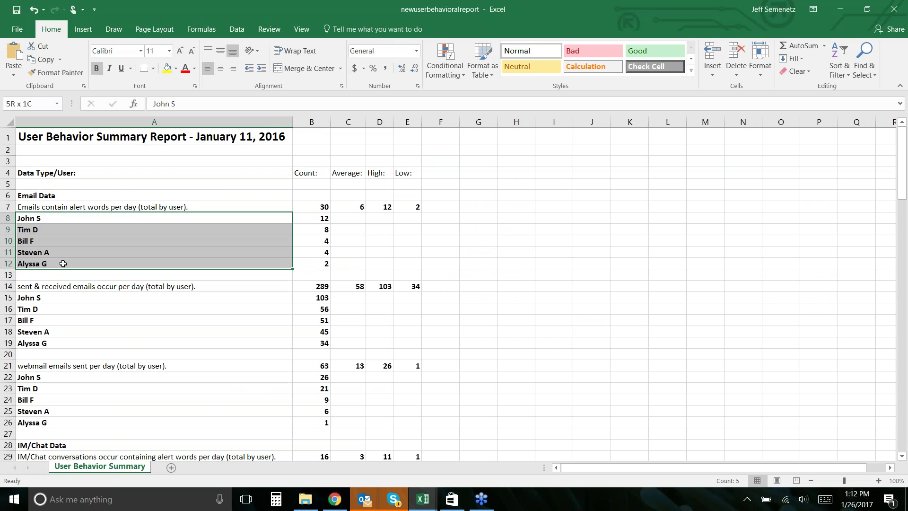
left_click(298, 253)
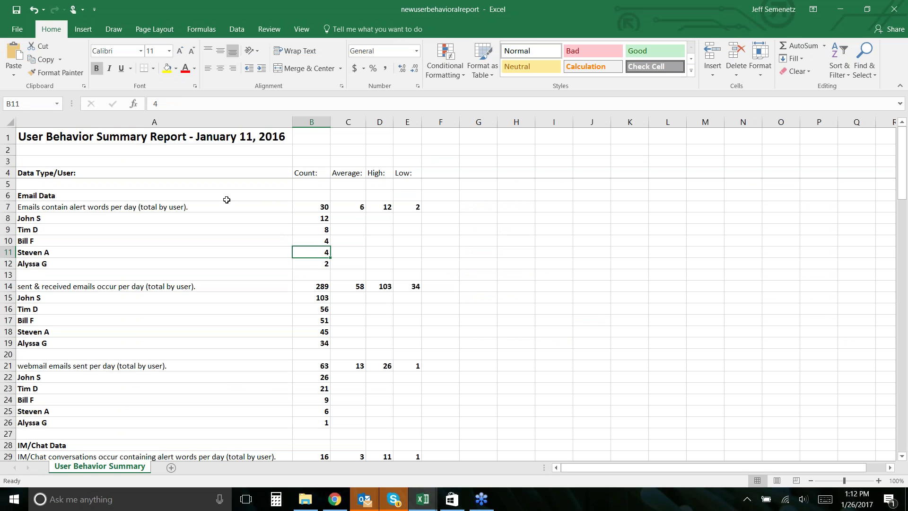
left_click(354, 210)
left_click(29, 206)
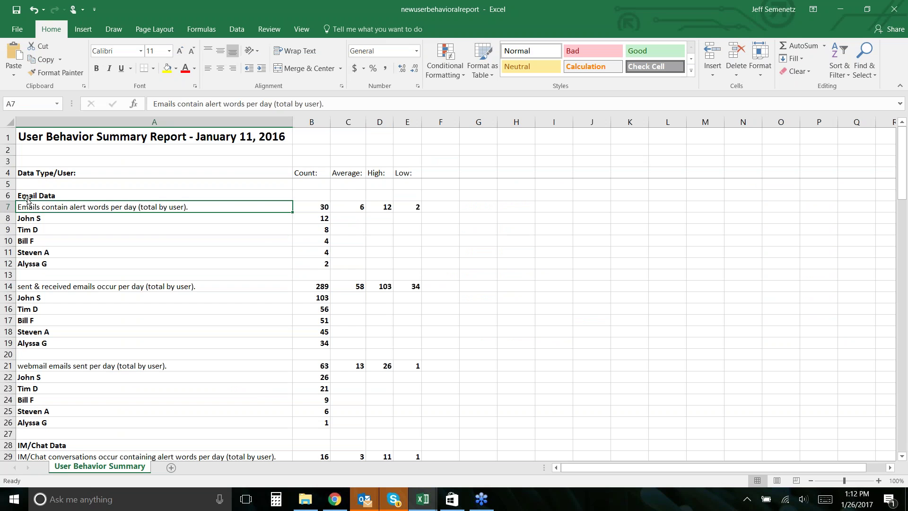
left_click_drag(27, 201, 197, 207)
- Check the alert-word email High of 12 and sum the per-user counts in B8:B12
left_click(197, 229)
left_click(210, 211)
left_click(387, 207)
left_click(314, 220)
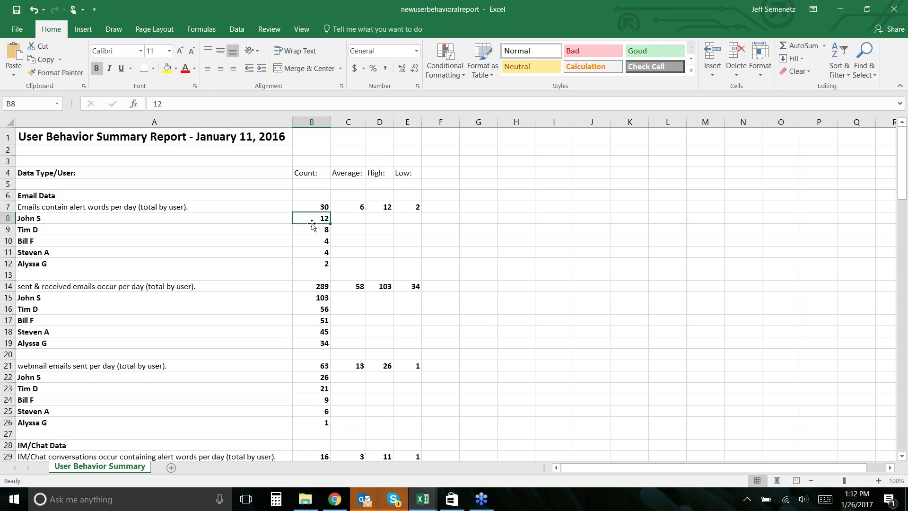
left_click(324, 268)
left_click_drag(317, 219, 320, 261)
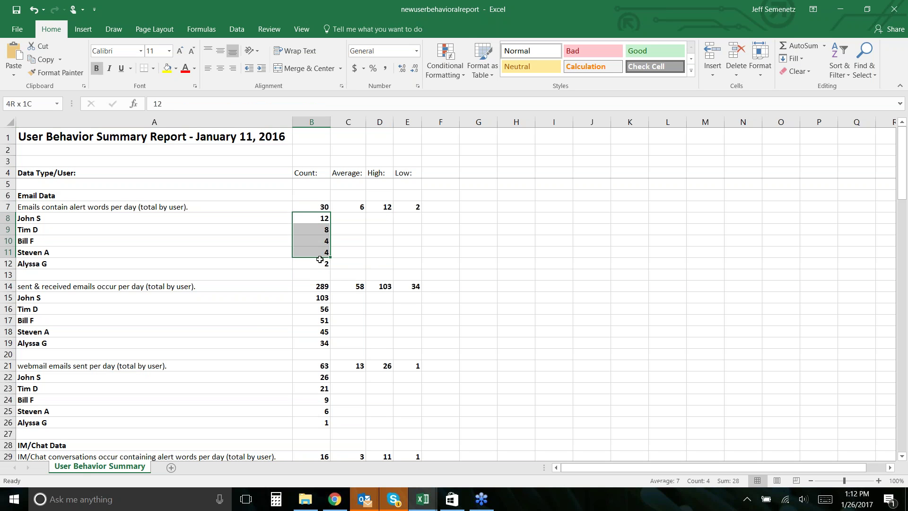
left_click(346, 247)
left_click_drag(308, 219, 312, 231)
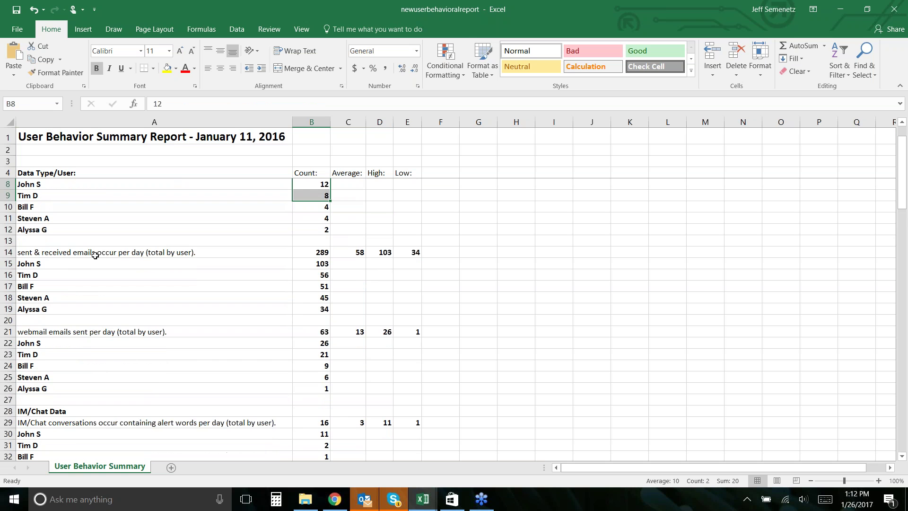
- Review the sent & received and webmail email rows (average 13, first user 26), then IM/Chat Data
left_click(95, 252)
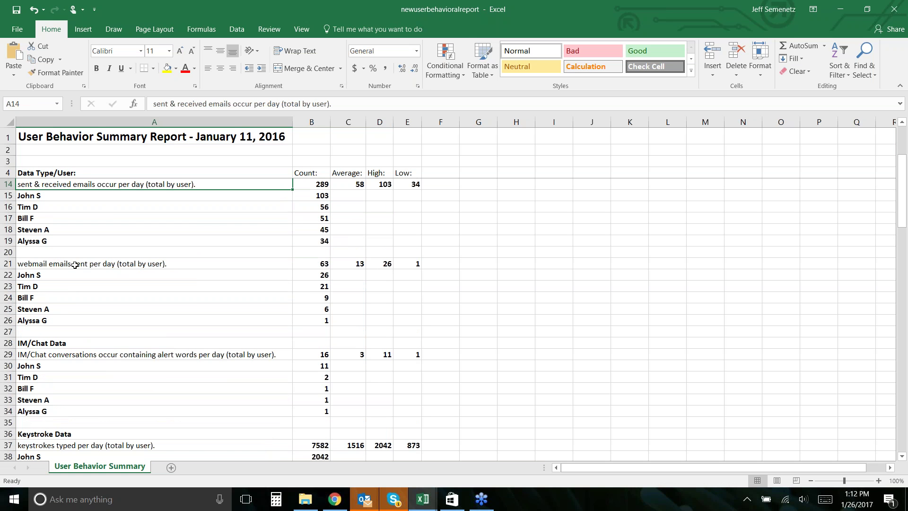
left_click(74, 264)
left_click(352, 264)
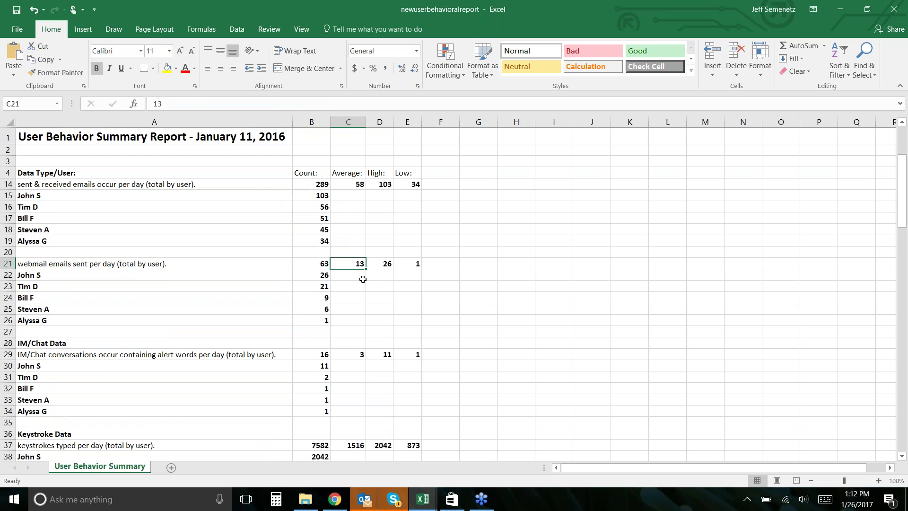
left_click(305, 275)
left_click(243, 275)
left_click(318, 275)
scroll(302, 324, "down", 2)
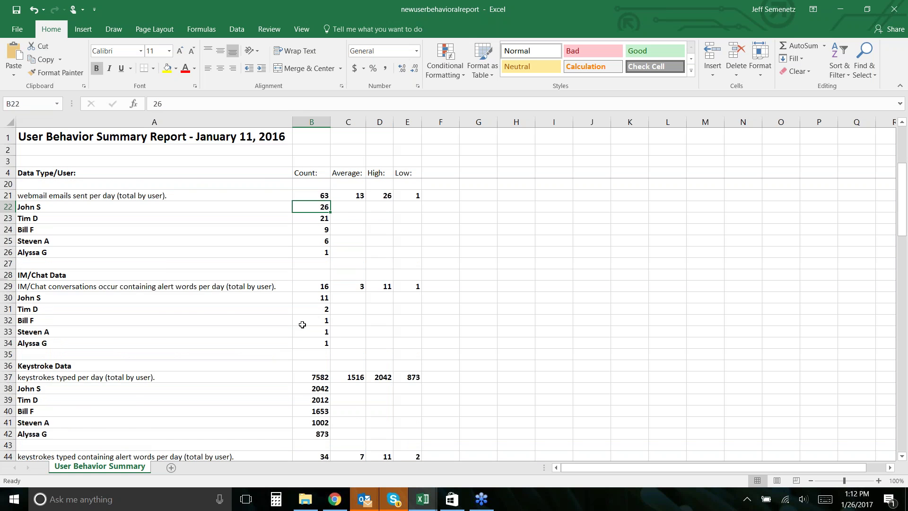
scroll(302, 324, "down", 1)
left_click(47, 242)
left_click(70, 264)
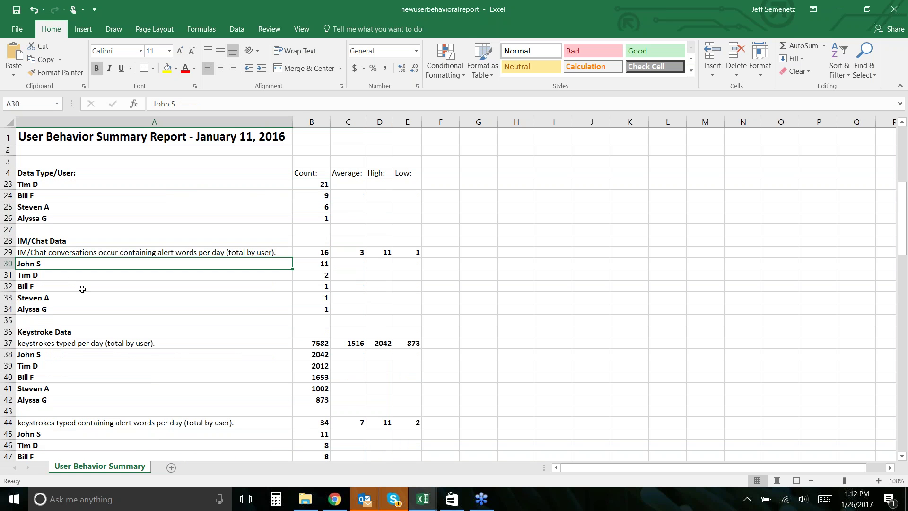
- Check the websites visited, website searches and streaming media minutes rows further down
scroll(82, 289, "down", 5)
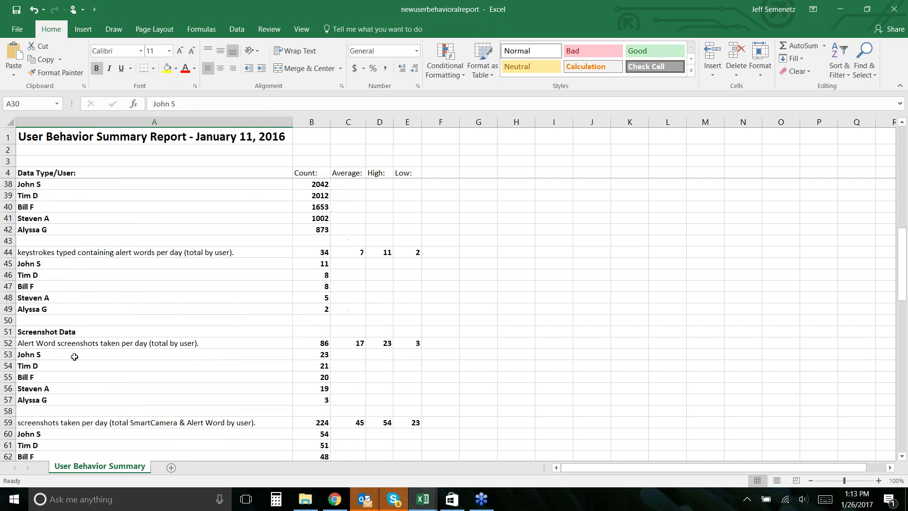
scroll(74, 355, "down", 5)
left_click(74, 355)
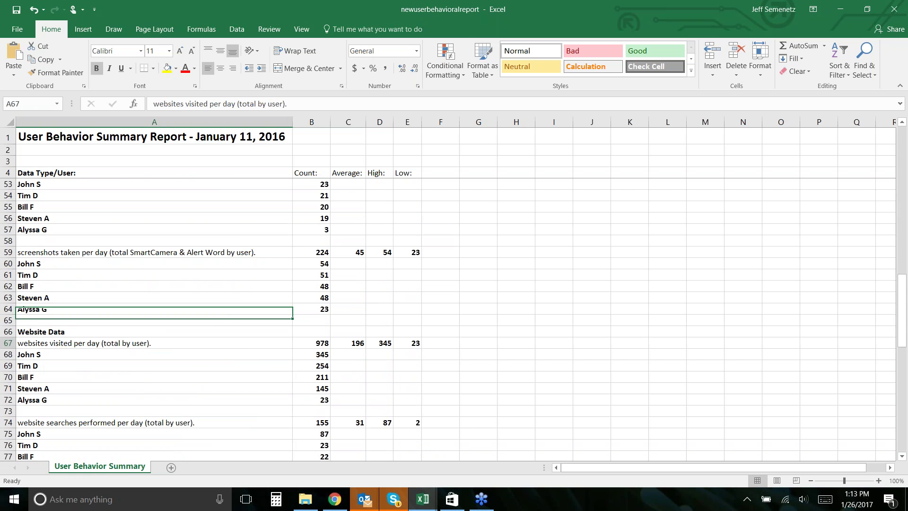
scroll(304, 365, "down", 1)
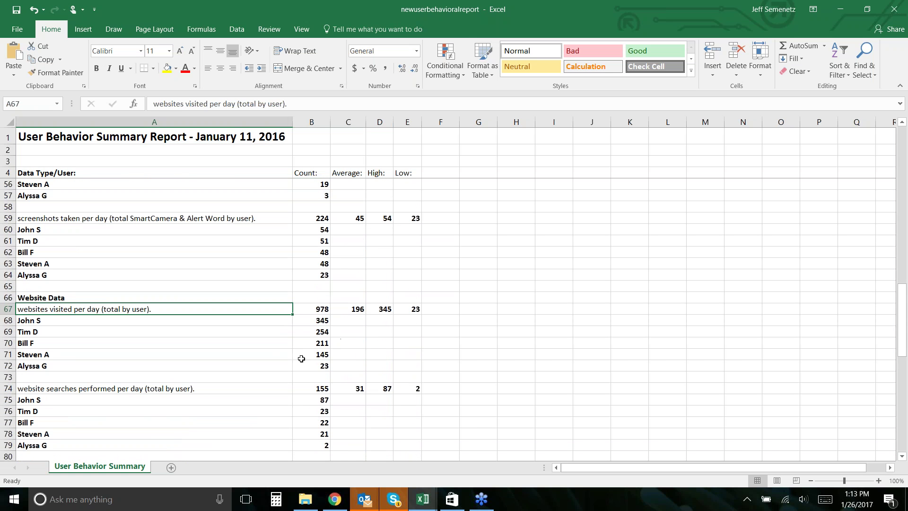
scroll(212, 362, "down", 2)
left_click(81, 321)
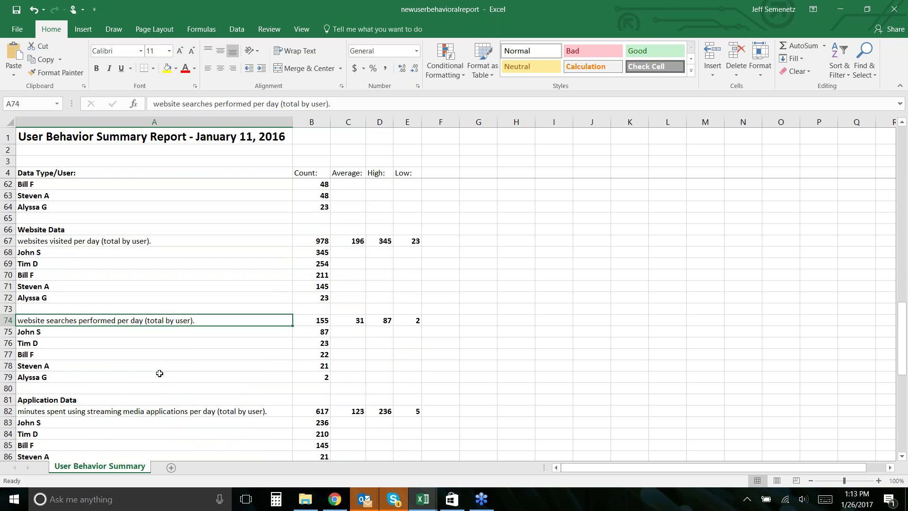
scroll(159, 374, "down", 4)
left_click(200, 275)
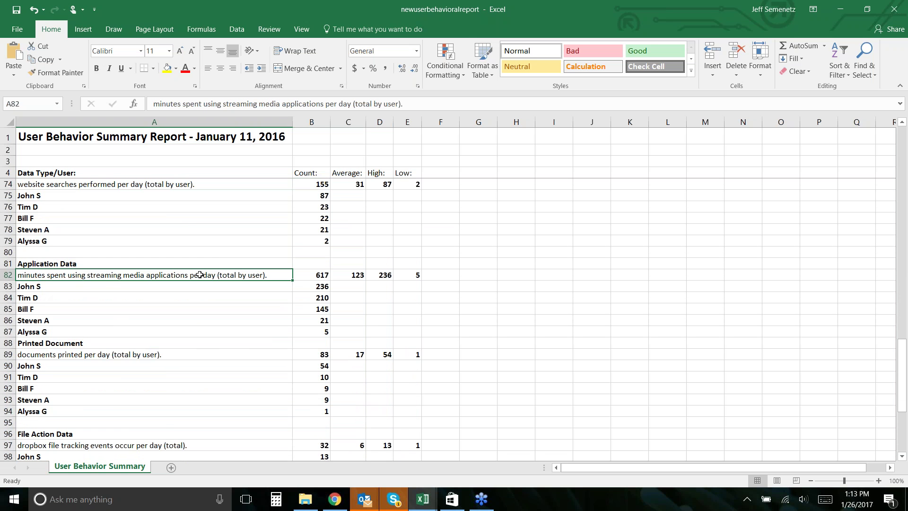
left_click(201, 289)
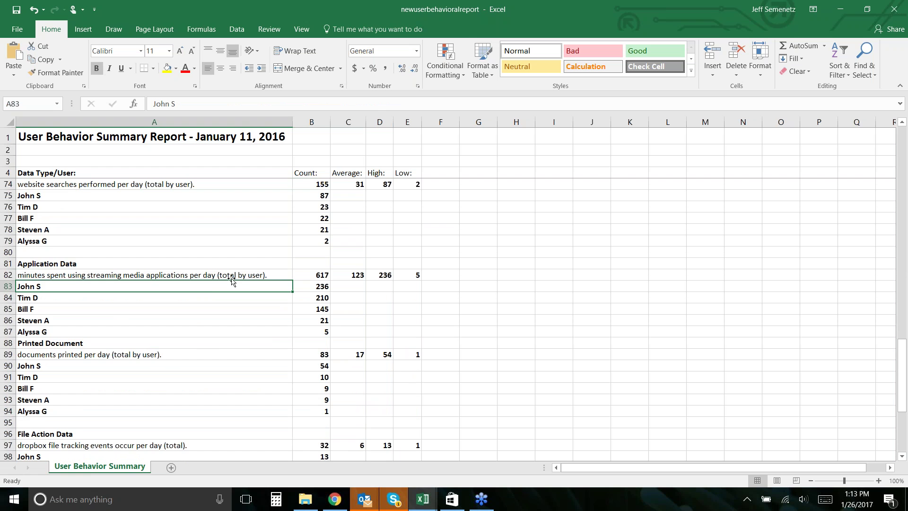
scroll(231, 308, "down", 2)
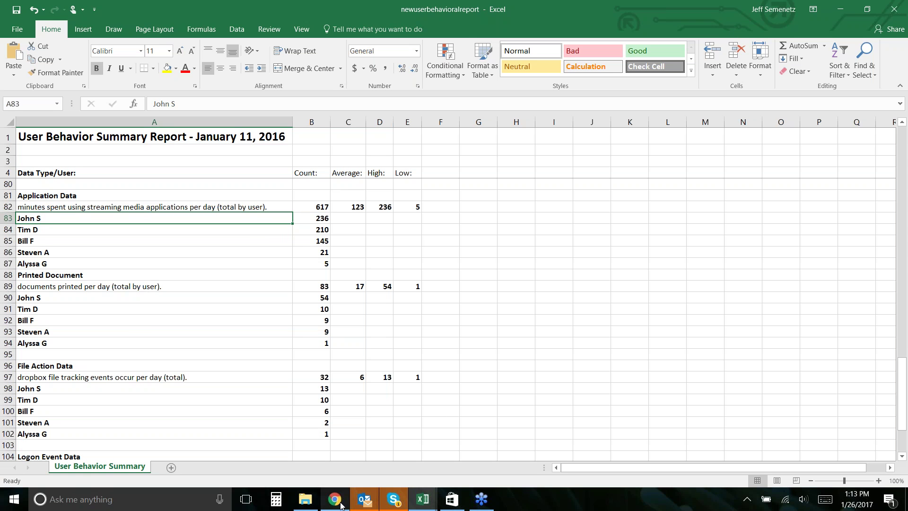
left_click(783, 39)
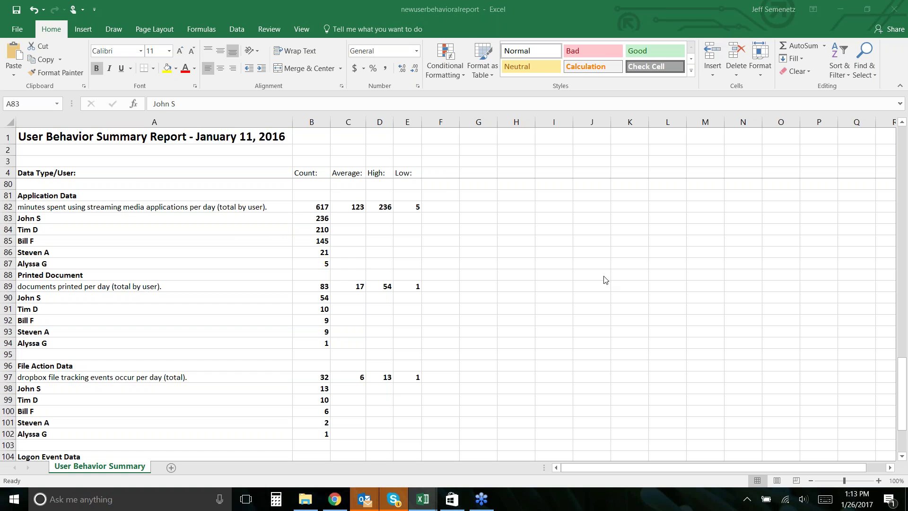
- Return to InterGuard and open Dashboard > Reports
key("alt+Tab")
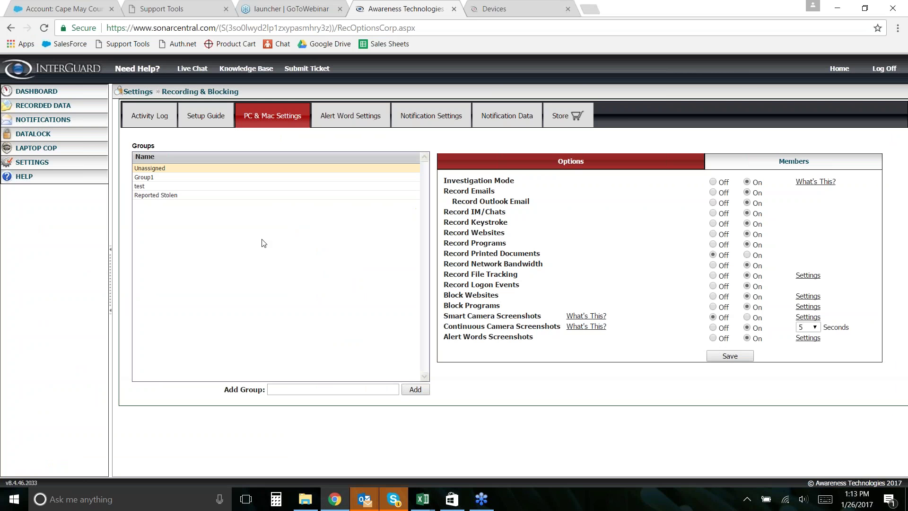
left_click(34, 92)
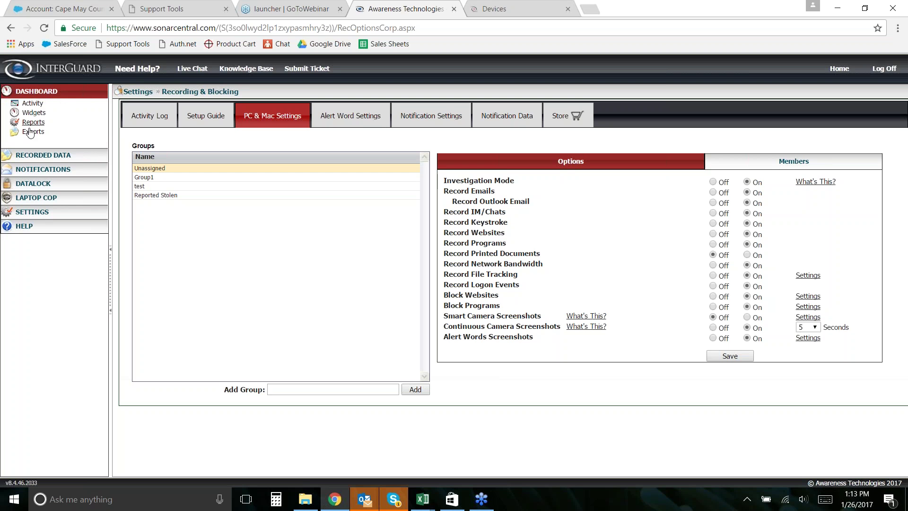
left_click(33, 122)
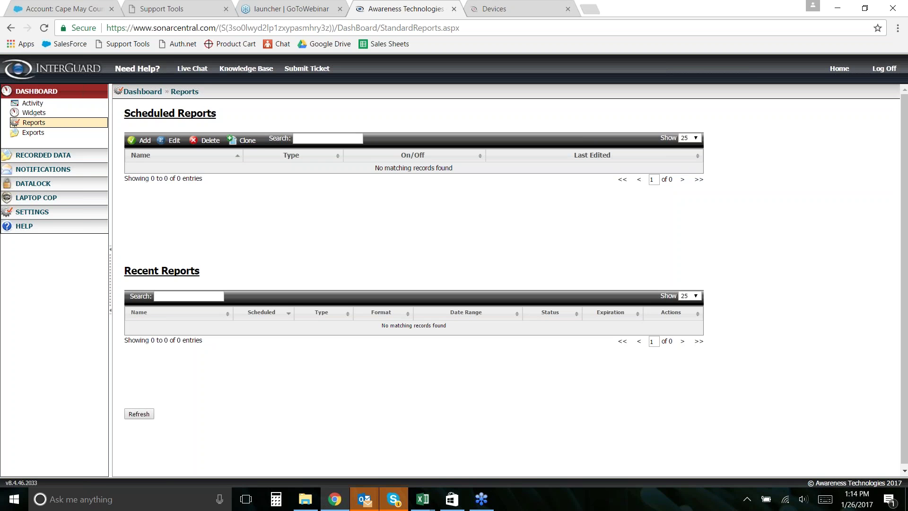
- Add a custom Daily User Behavior Report and begin naming it 'DUB Report'
left_click(140, 141)
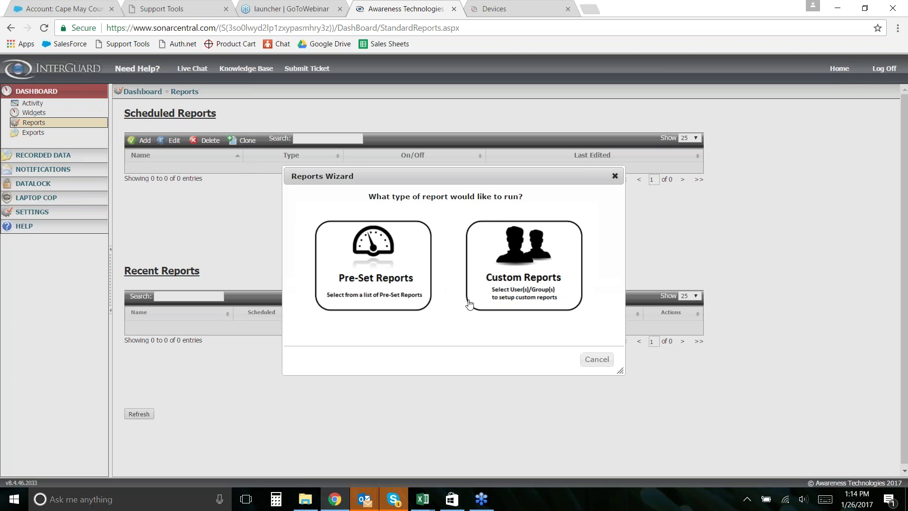
left_click(536, 271)
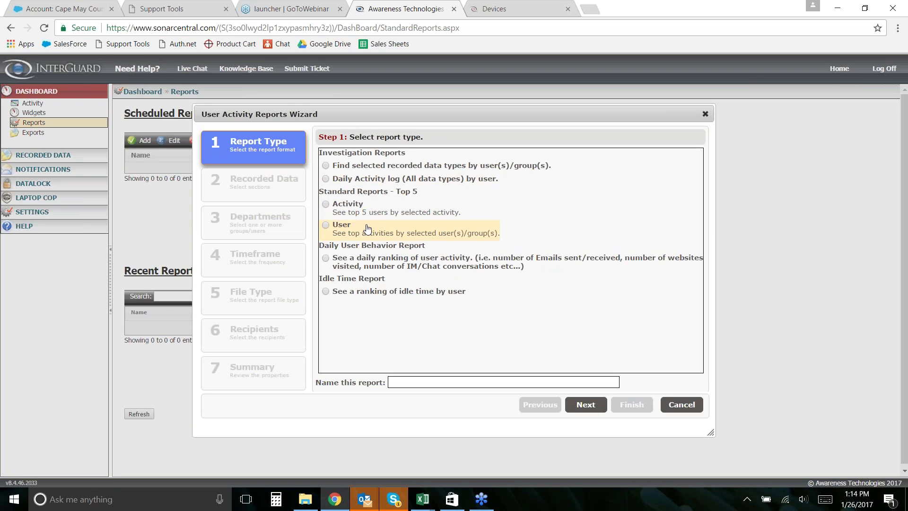
left_click(326, 260)
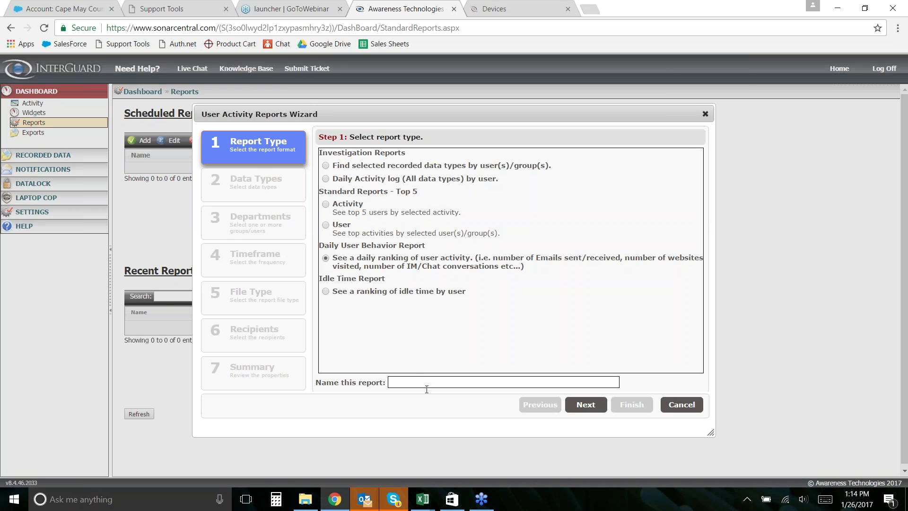
left_click(437, 381)
type("D")
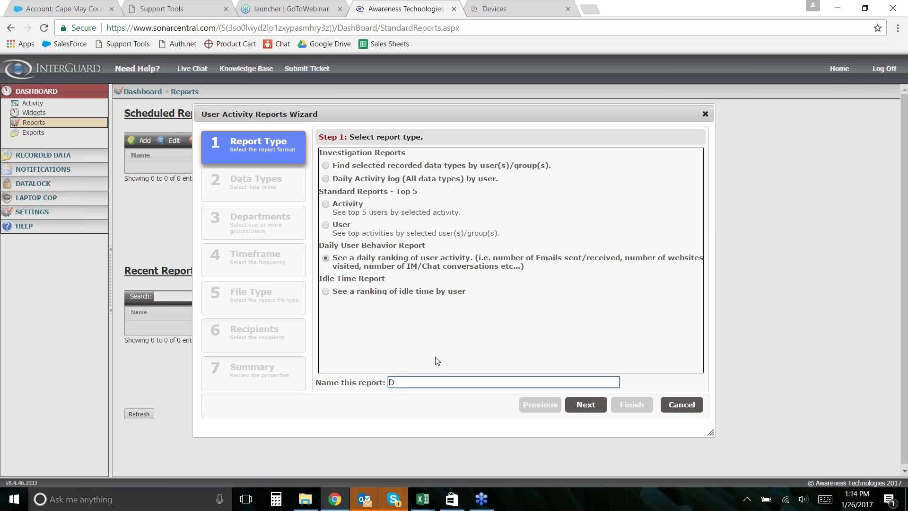
type("UB Report")
- Include blocked websites, websites visited, and Malicious Websites category visits per day
left_click(584, 405)
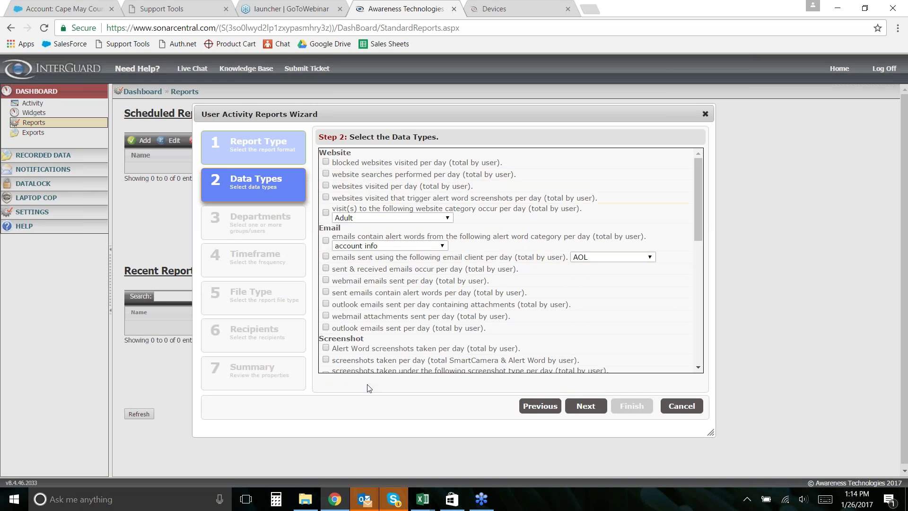
scroll(329, 195, "down", 9)
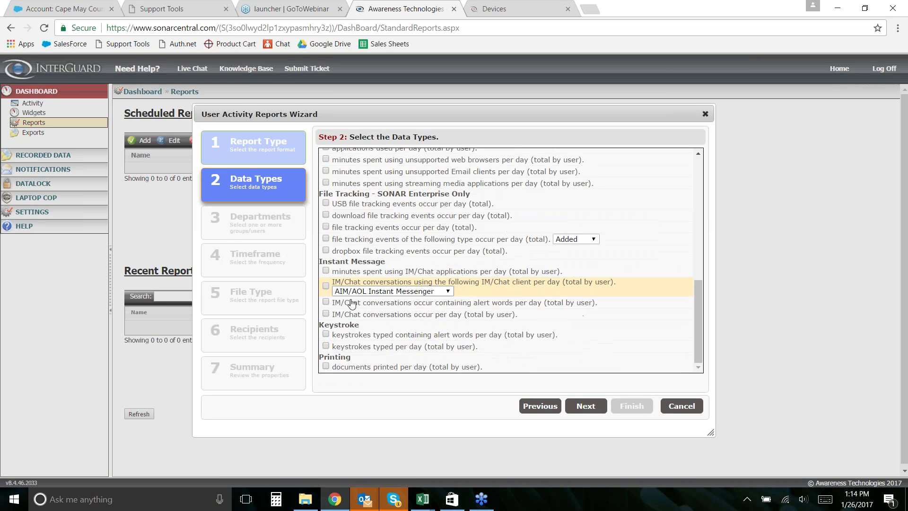
scroll(359, 284, "up", 9)
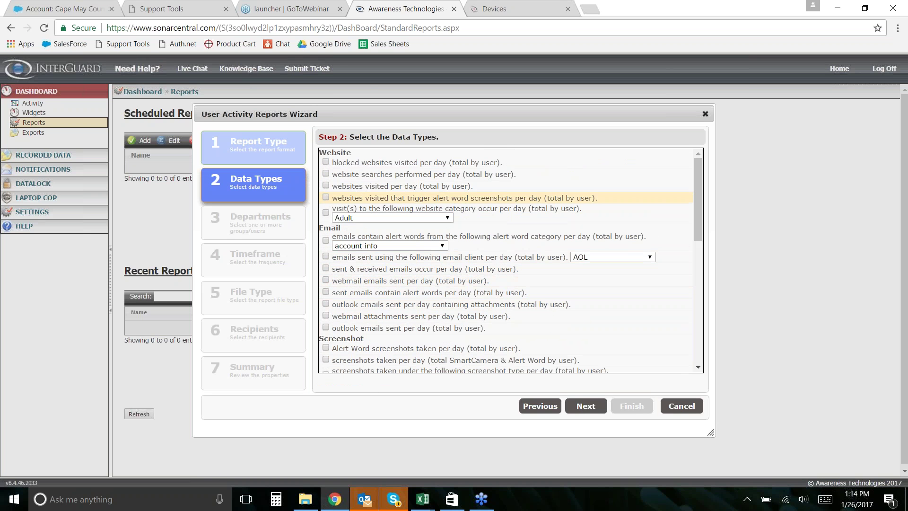
left_click(326, 163)
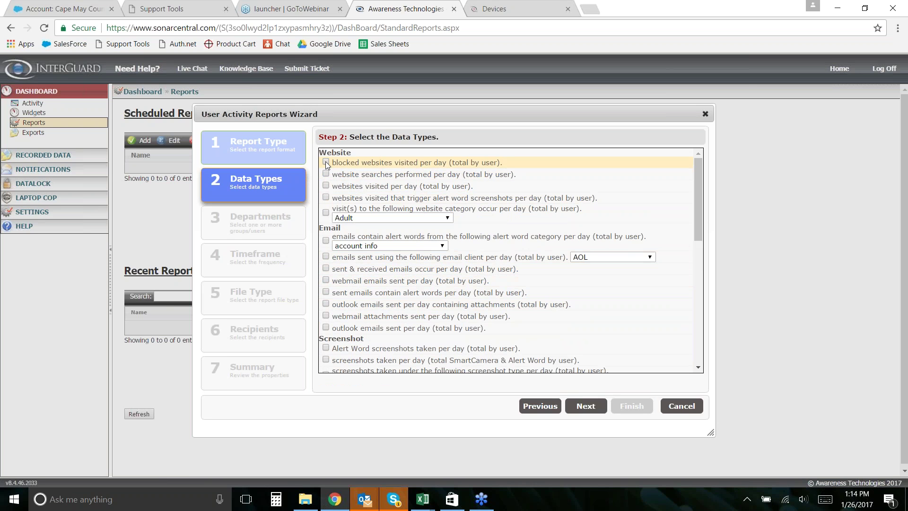
left_click(326, 186)
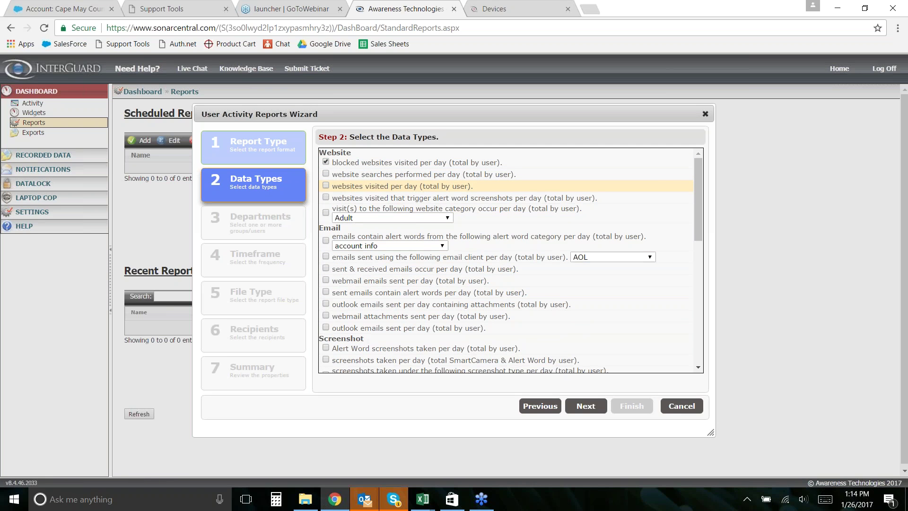
left_click(326, 213)
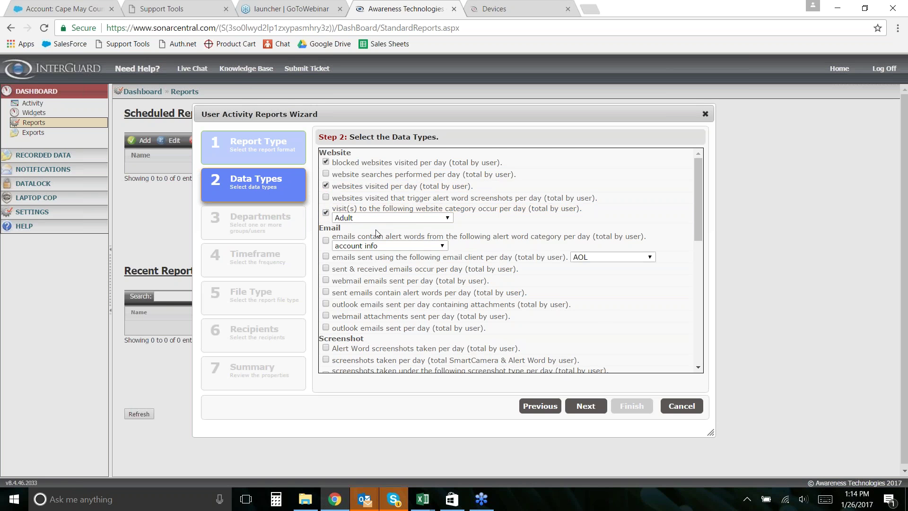
scroll(378, 236, "down", 1)
left_click(393, 159)
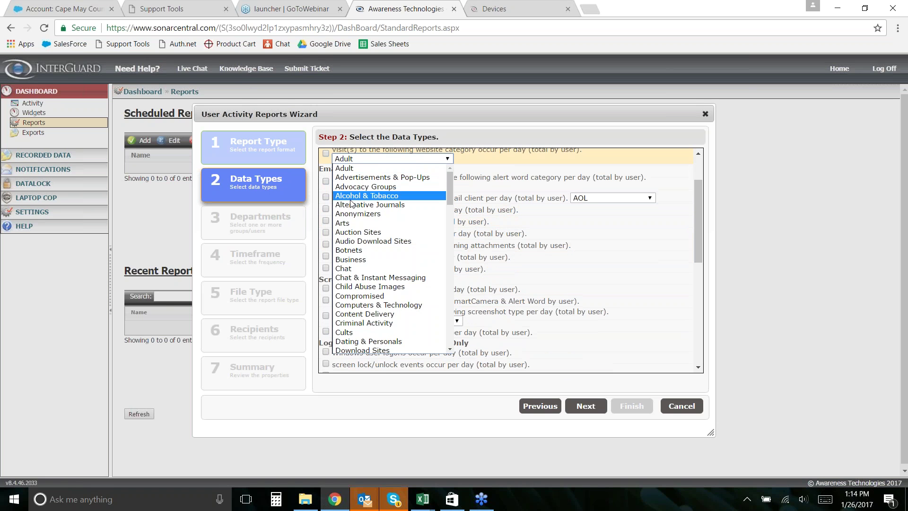
scroll(364, 302, "down", 5)
left_click(362, 268)
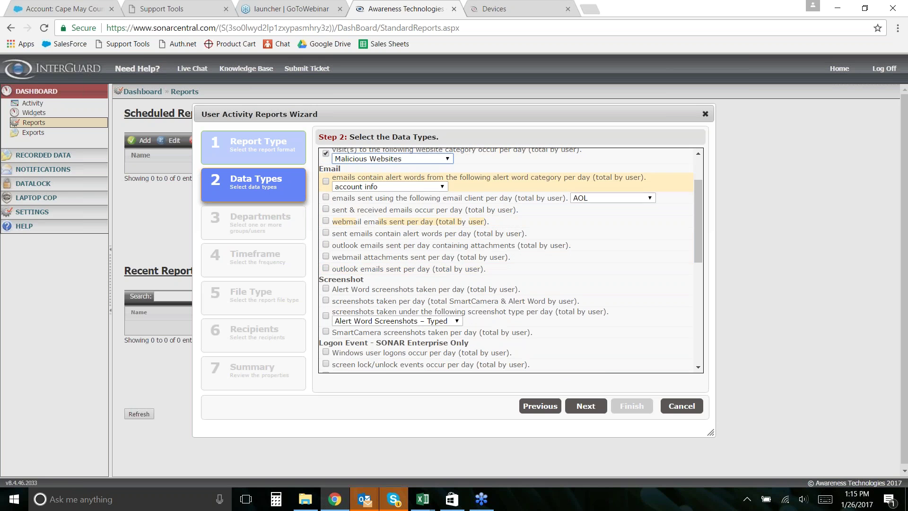
scroll(355, 187, "up", 1)
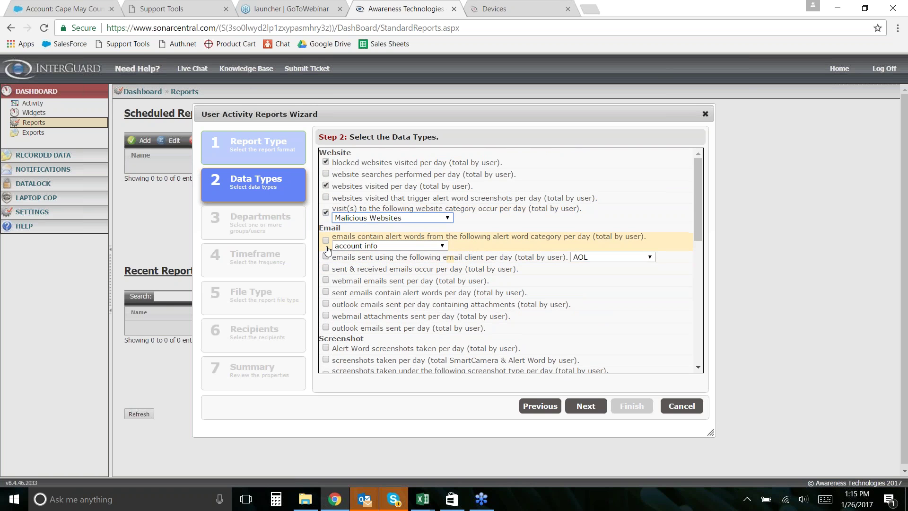
- Also include webmail emails sent, off-hours logins, and USB and Dropbox file tracking events per day
left_click(326, 280)
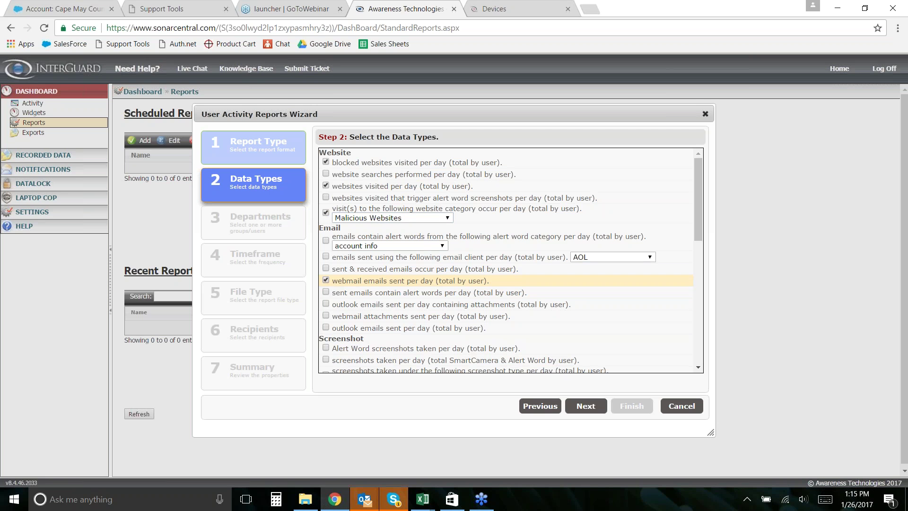
scroll(344, 307, "down", 1)
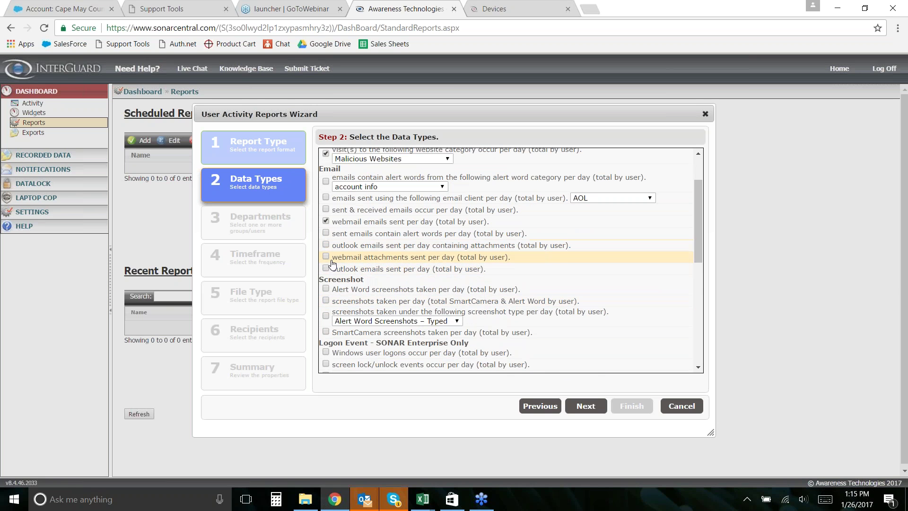
scroll(340, 271, "down", 2)
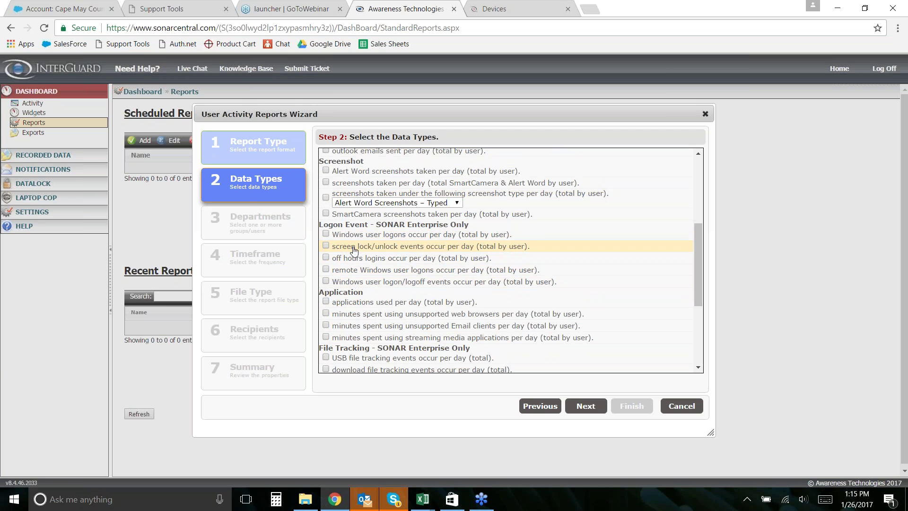
left_click(325, 257)
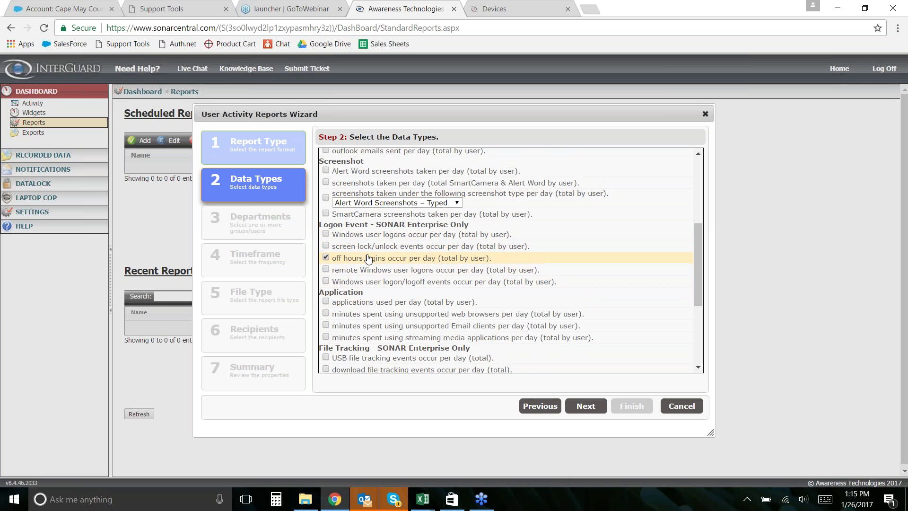
scroll(369, 258, "down", 5)
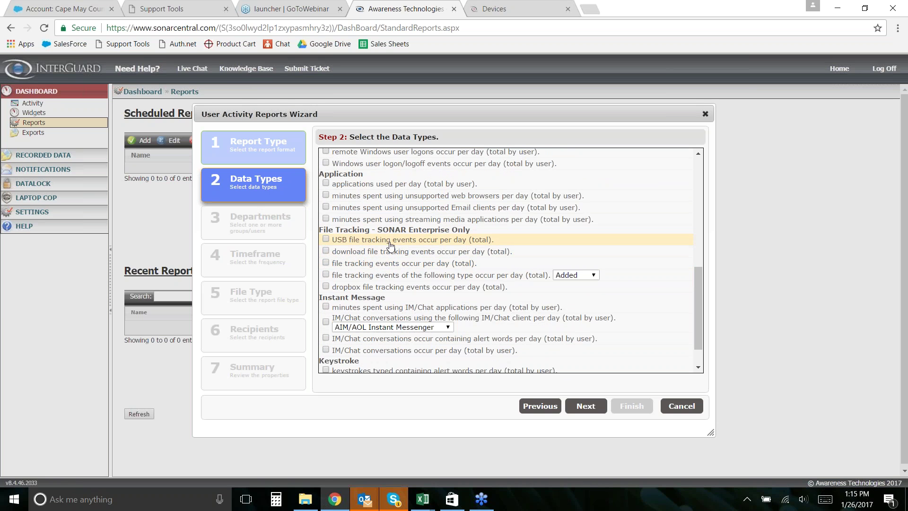
left_click(326, 238)
scroll(414, 240, "down", 1)
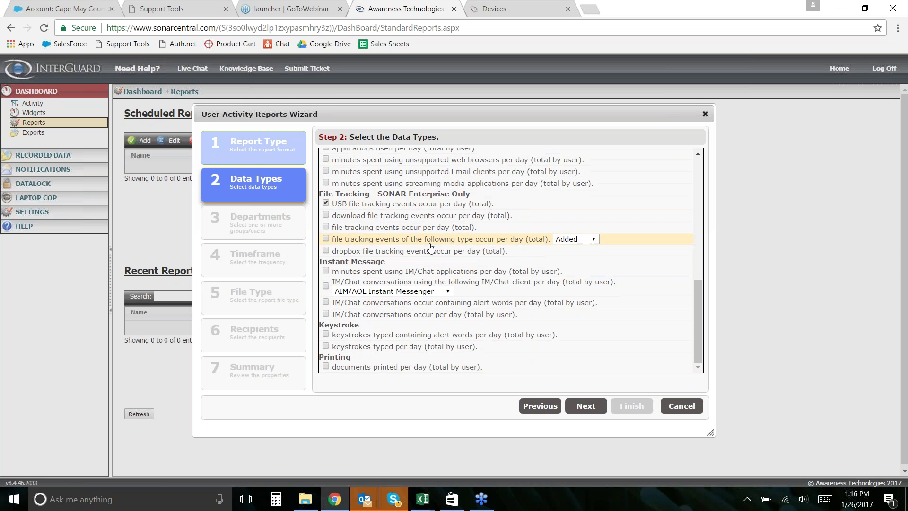
scroll(412, 256, "up", 2)
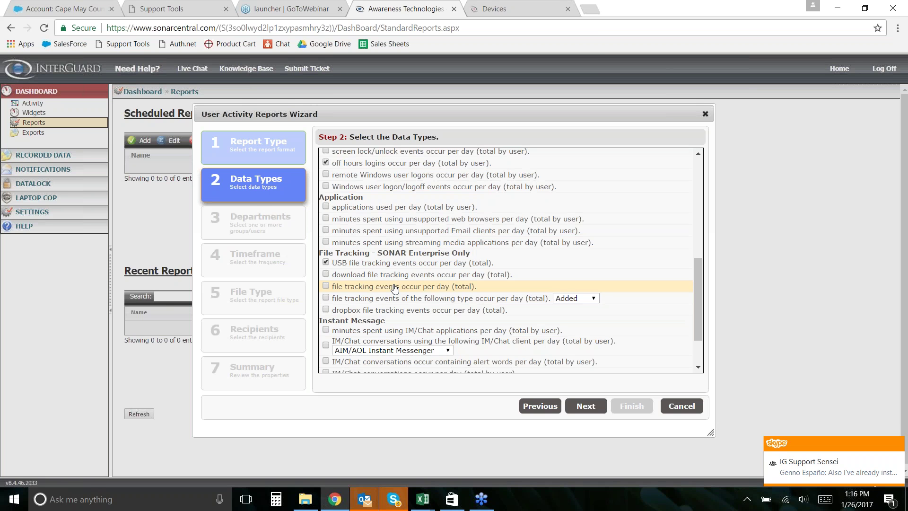
scroll(392, 287, "down", 1)
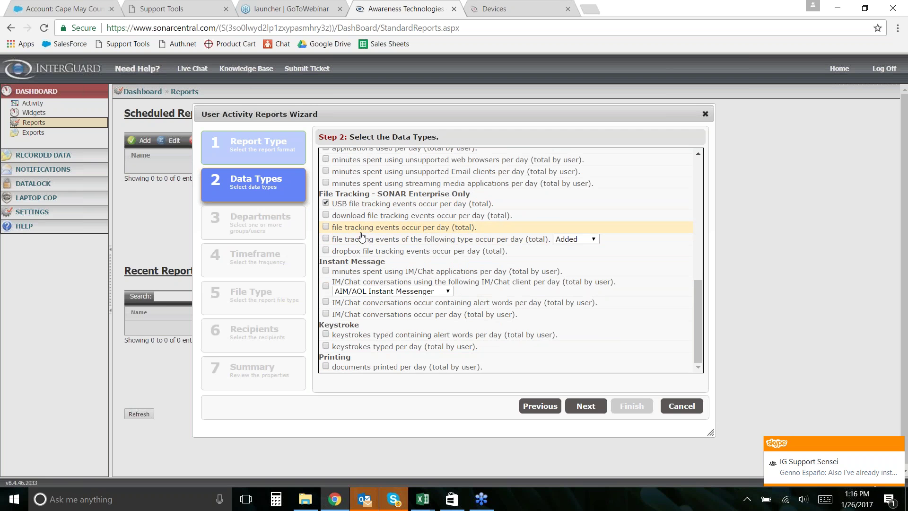
left_click(326, 251)
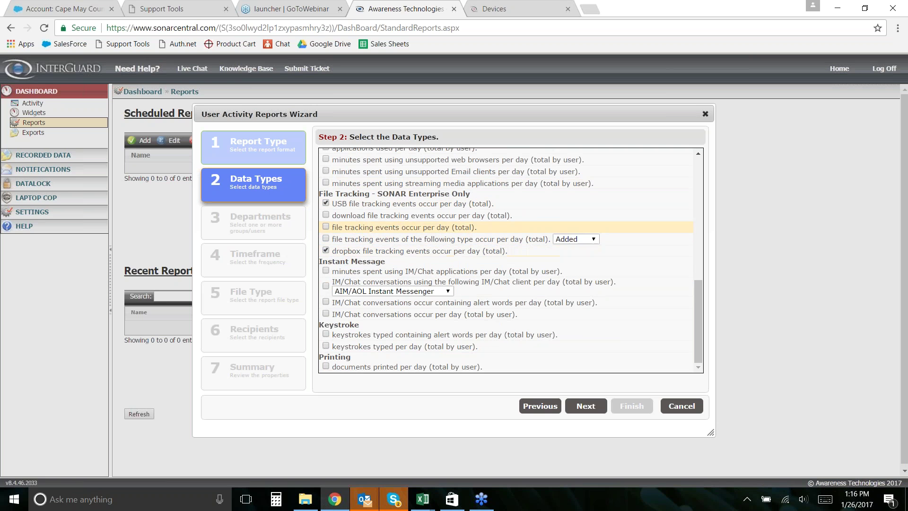
scroll(443, 256, "up", 4)
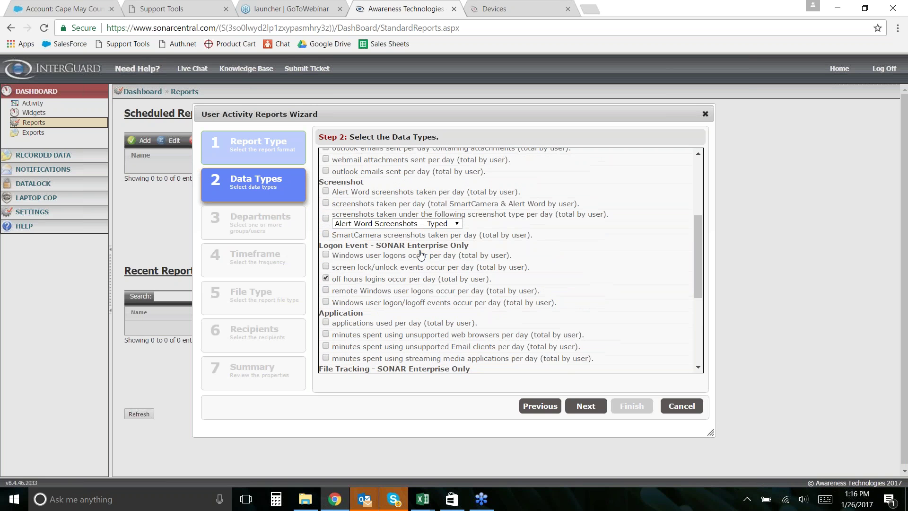
- Tick 'minutes spent using streaming media applications per day' under Application
scroll(377, 272, "up", 3)
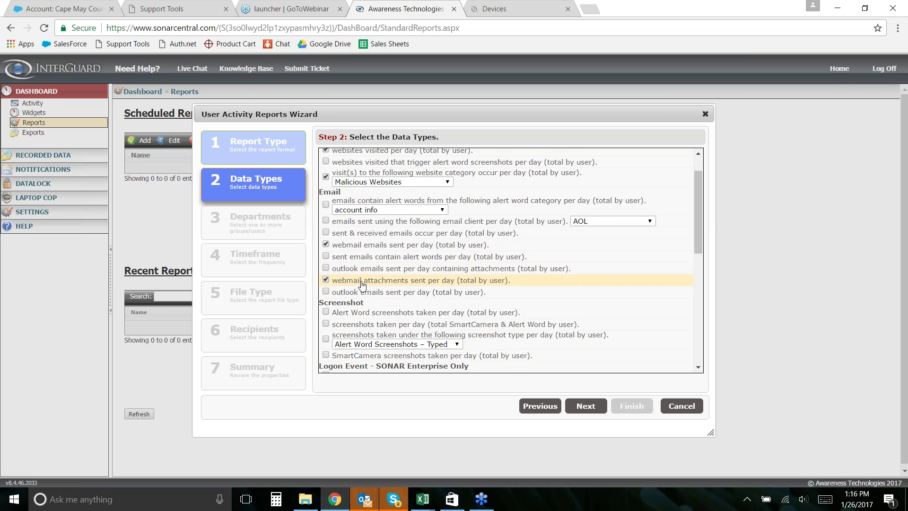
scroll(396, 274, "down", 5)
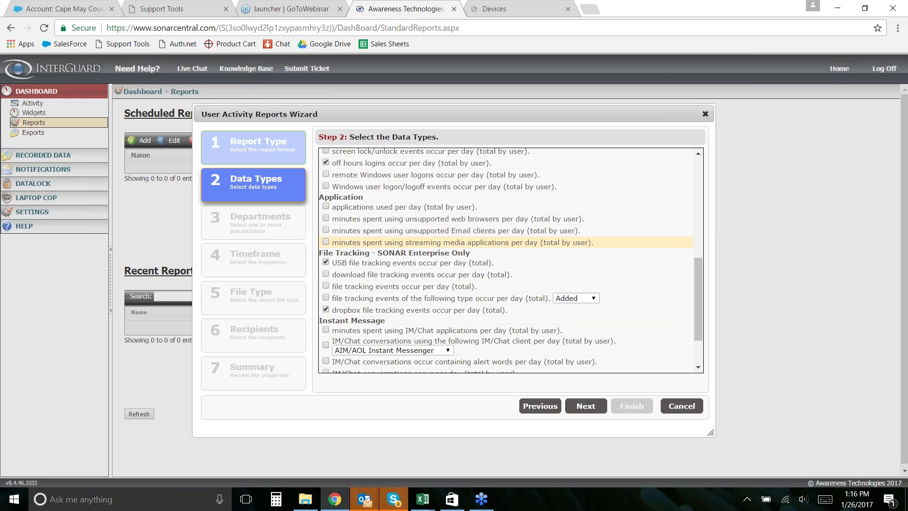
left_click(326, 242)
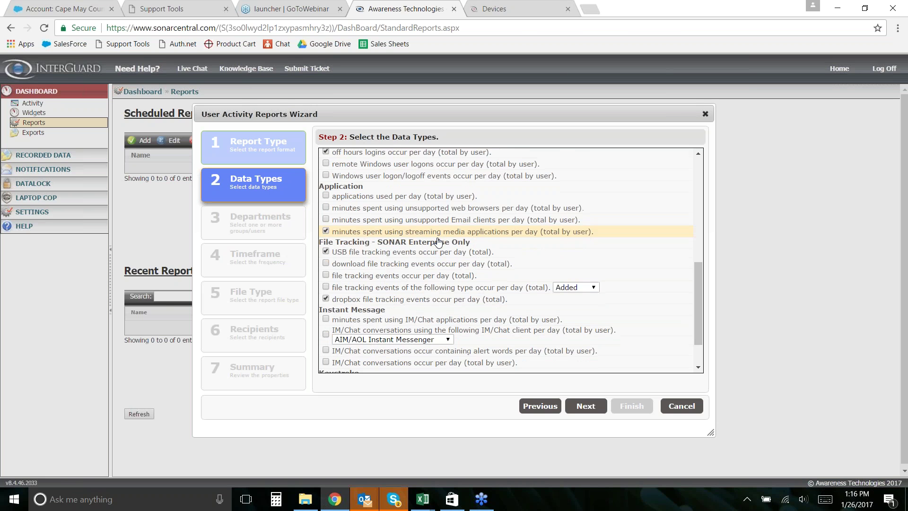
scroll(402, 284, "down", 1)
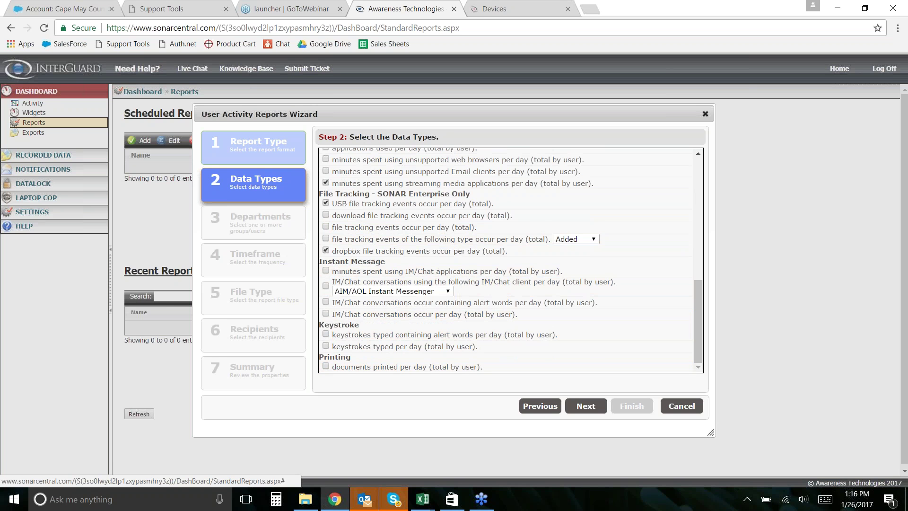
- In the departments step, leave only Unassigned and Group1 checked, leaving test and Reported Stolen out
left_click(585, 406)
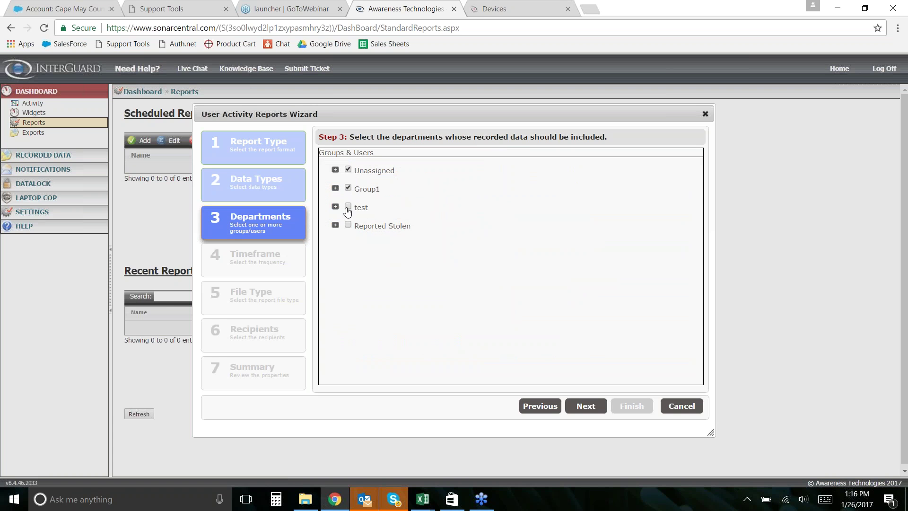
left_click(348, 207)
left_click(348, 225)
left_click(349, 207)
left_click(348, 226)
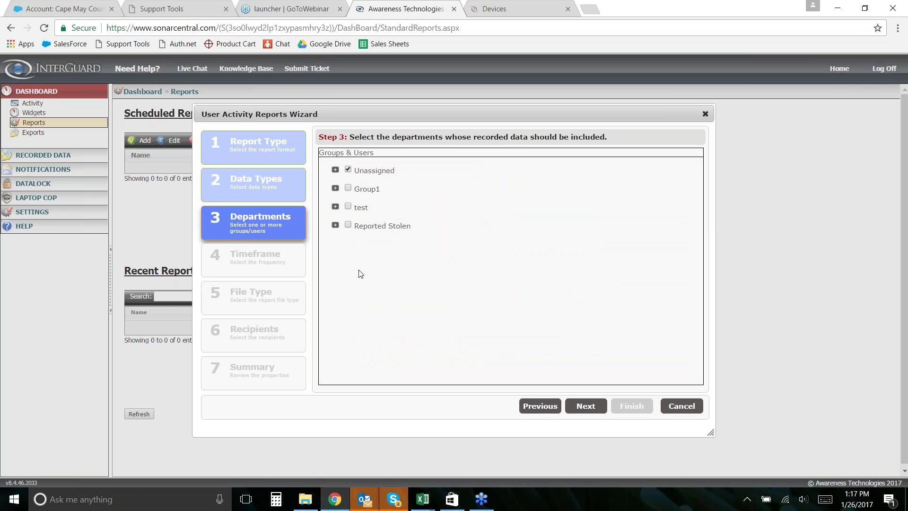
left_click(335, 169)
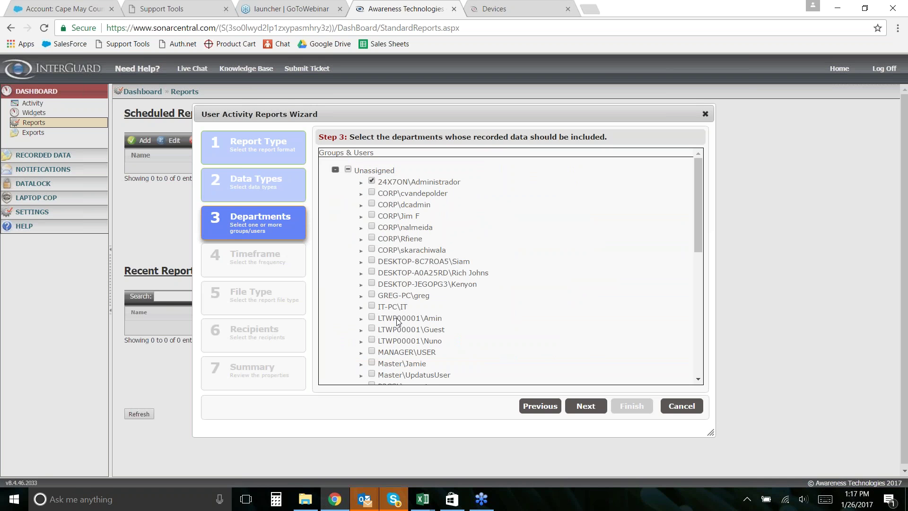
scroll(524, 260, "down", 1)
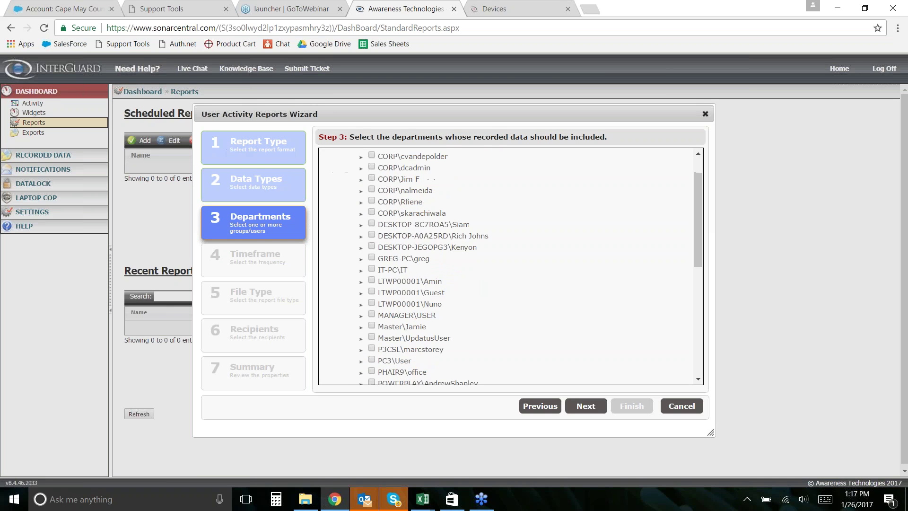
- Keep the Daily timeframe and Excel / CSV file type, advancing to Recipients
left_click(585, 406)
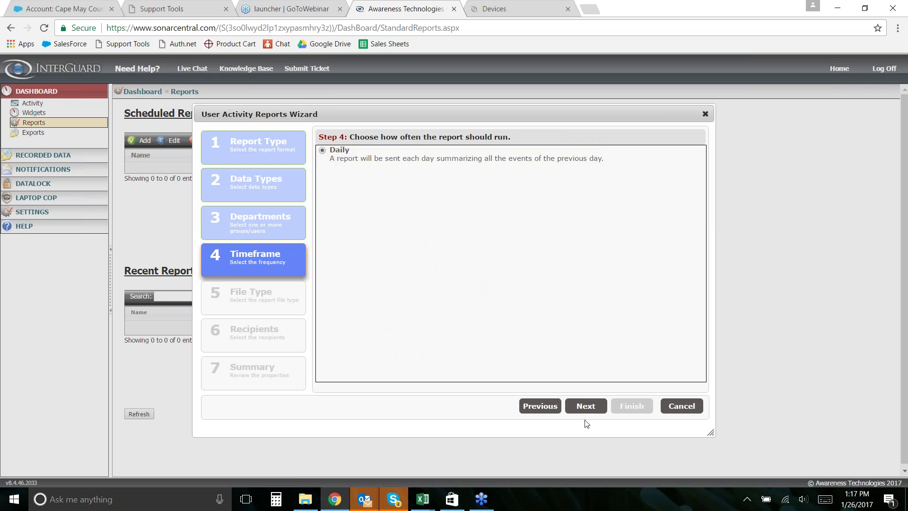
left_click(586, 407)
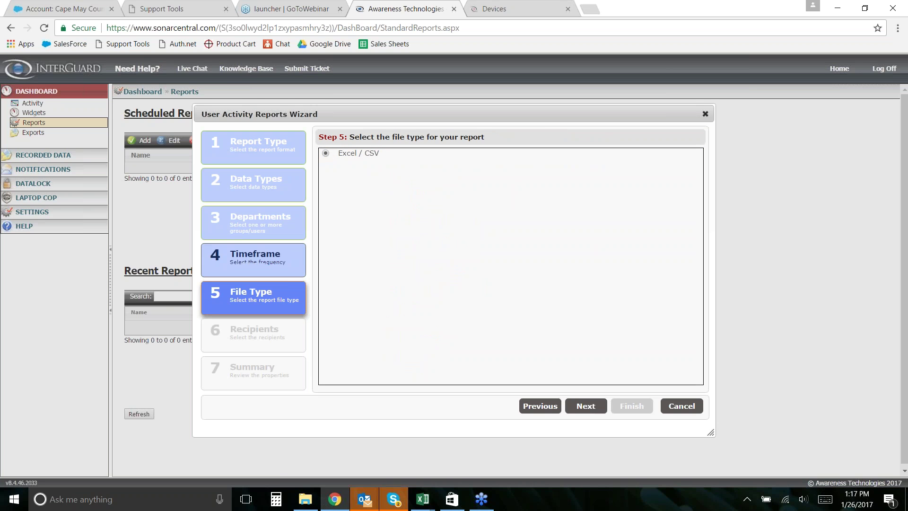
mouse_move(428, 504)
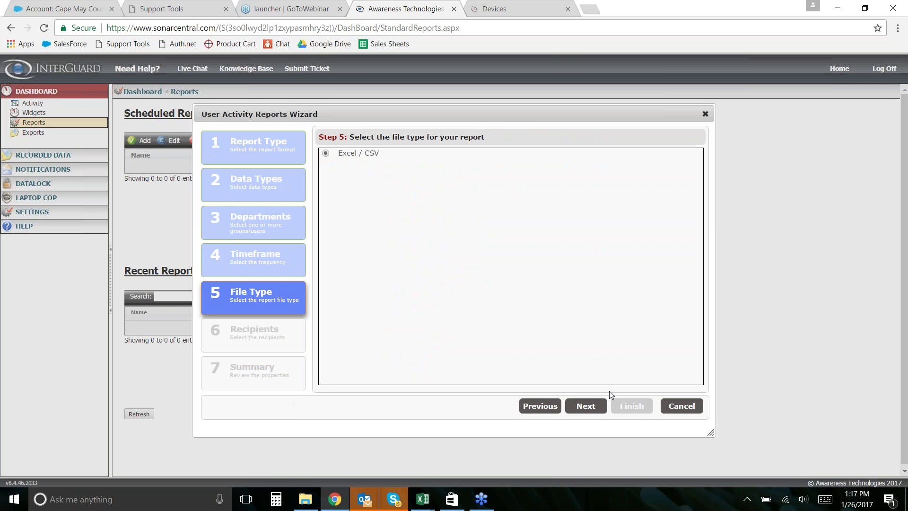
left_click(586, 406)
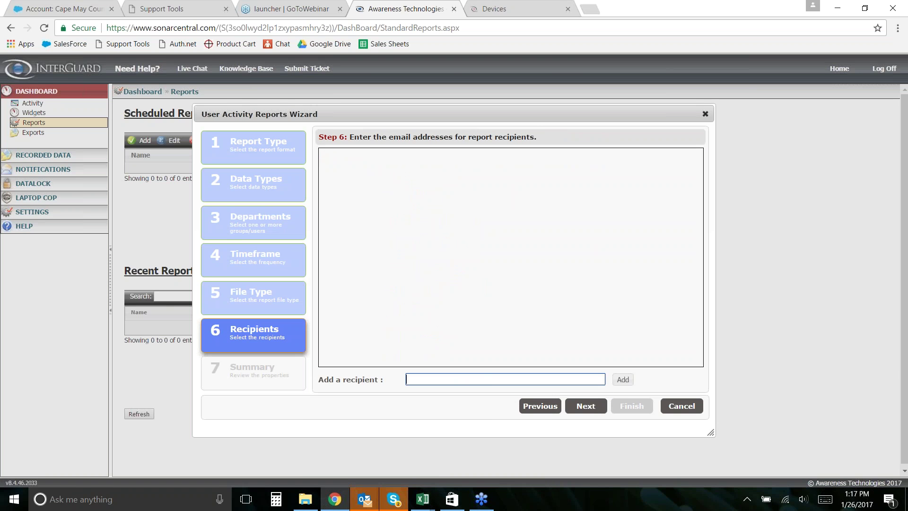
- Enter the recipient's e-mail address, add it to the list, and advance to the Summary step
left_click(622, 380)
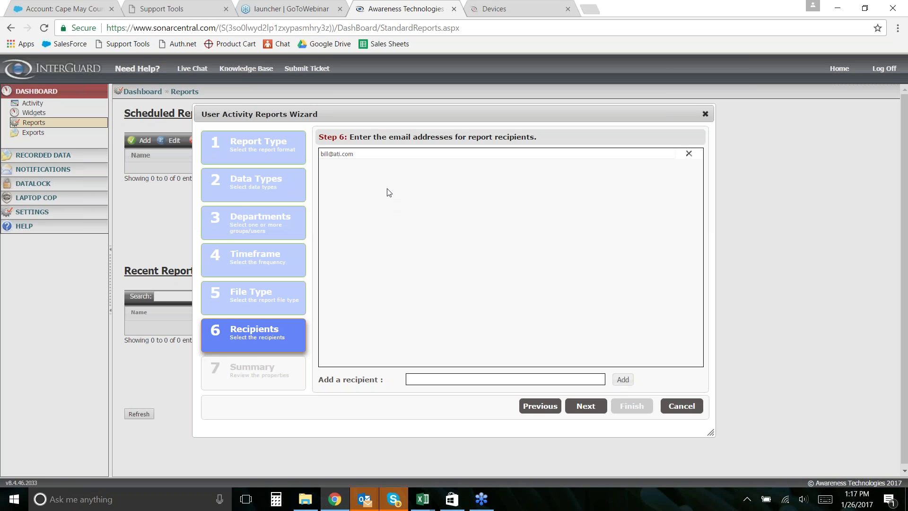
left_click(585, 406)
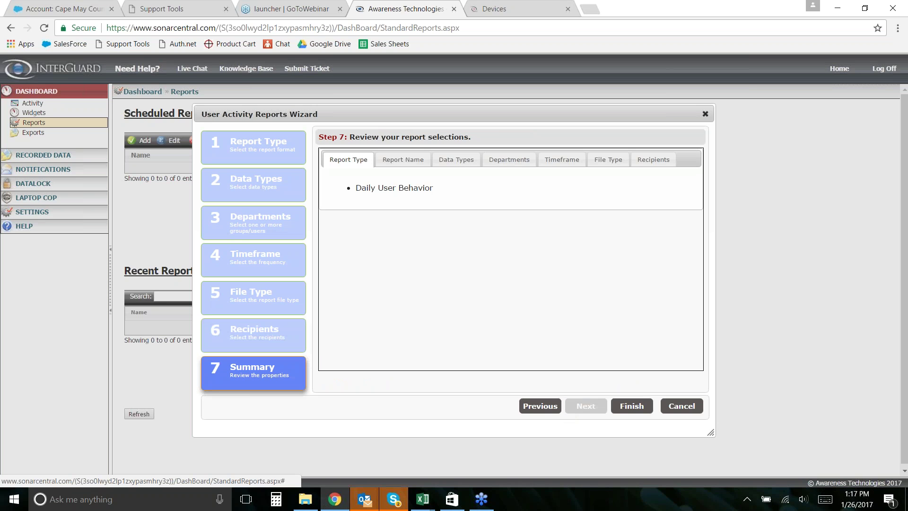
- Finish the report wizard with Daily User Behavior as the chosen report type
left_click(631, 406)
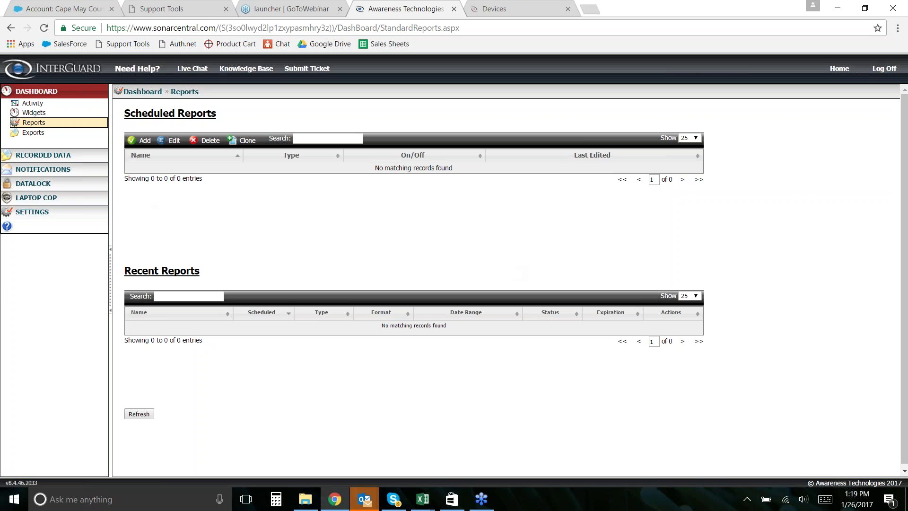
- Open Settings > Recording & Blocking to view the groups' PC & Mac recording options
left_click(33, 211)
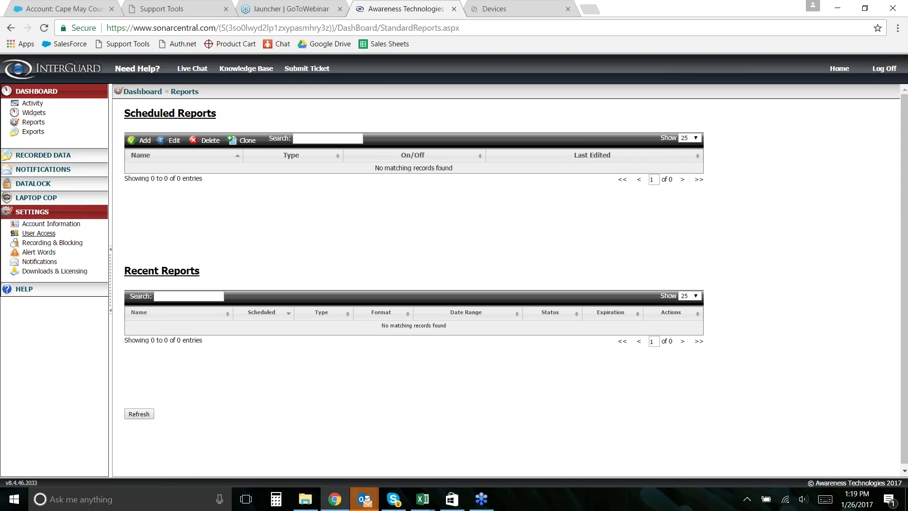
left_click(67, 243)
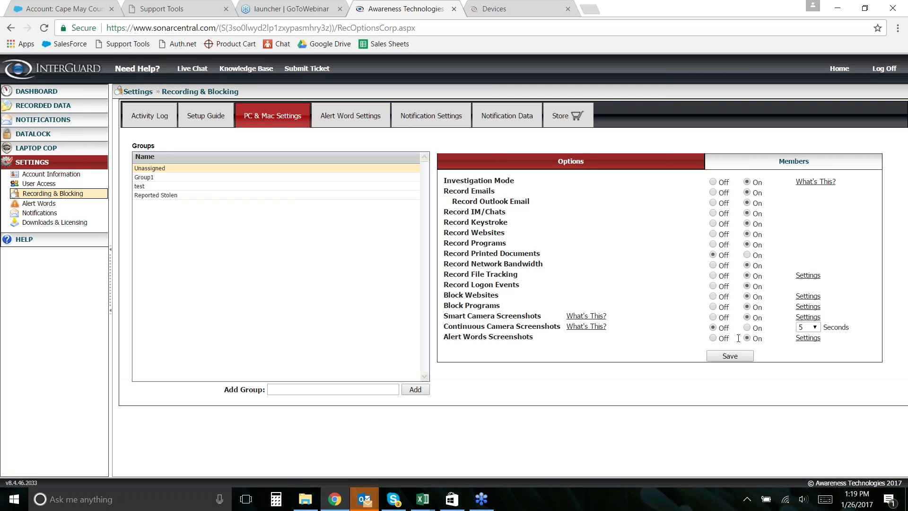
left_click(808, 338)
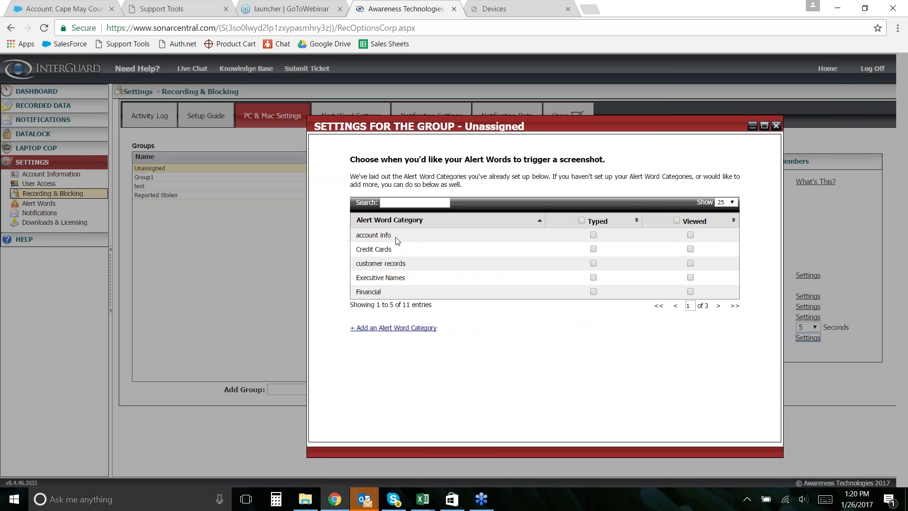
left_click(594, 235)
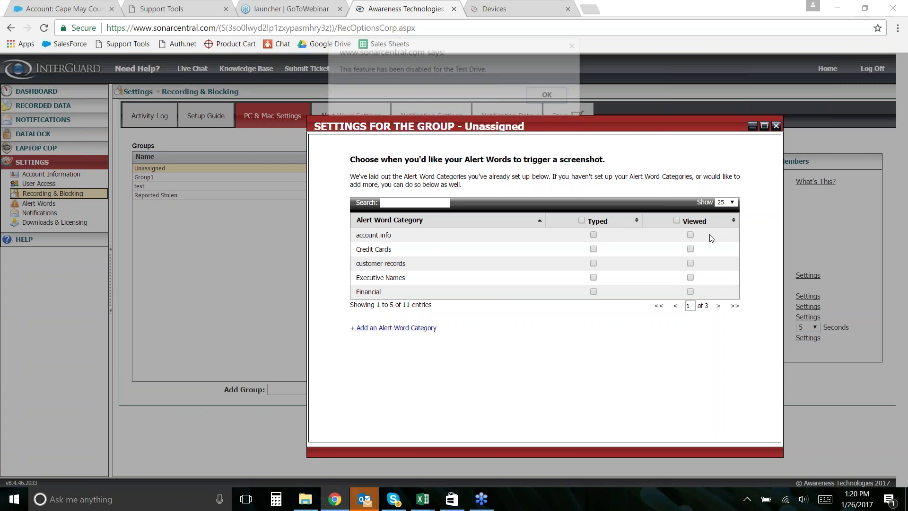
left_click(542, 94)
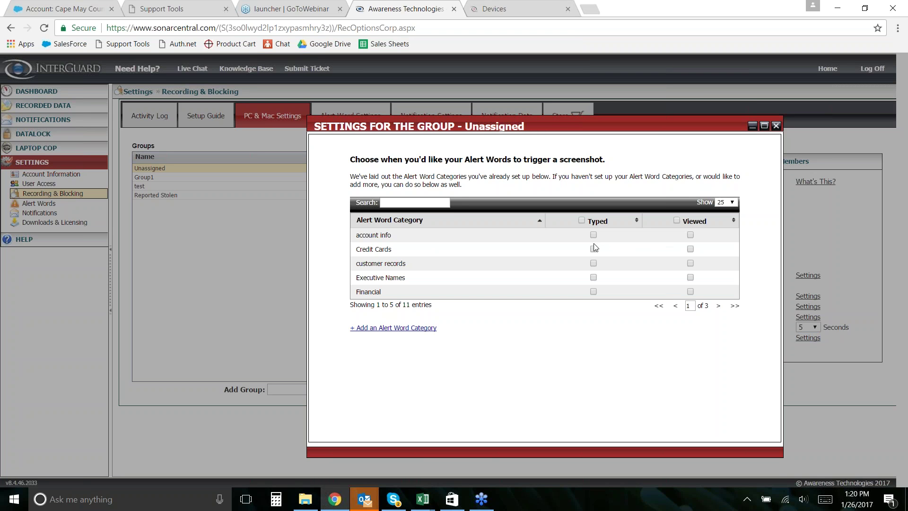
left_click(777, 127)
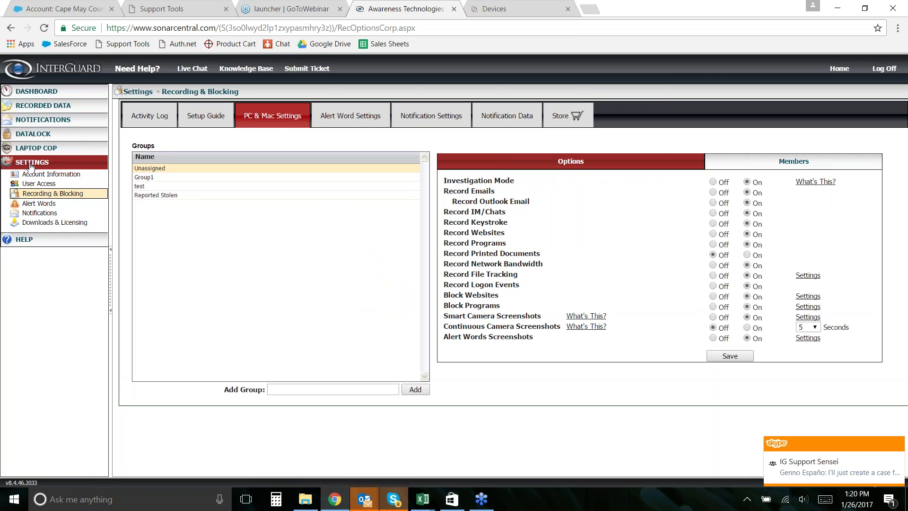
- Open Alert Words settings, cancel a new category, and select the Social Security Number category
left_click(40, 204)
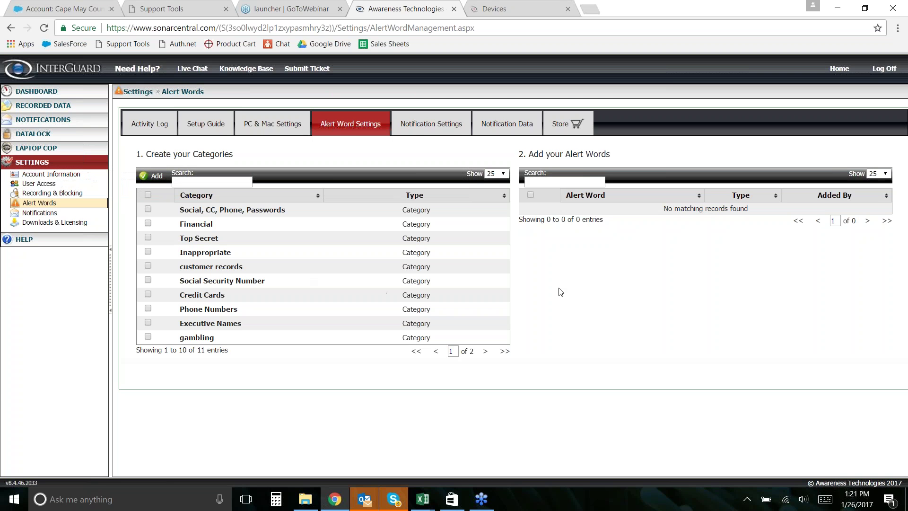
left_click(156, 176)
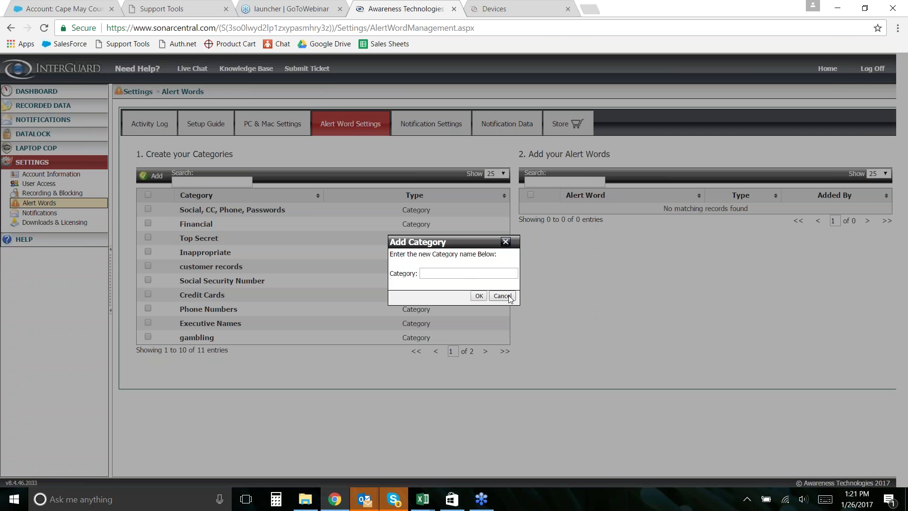
left_click(501, 297)
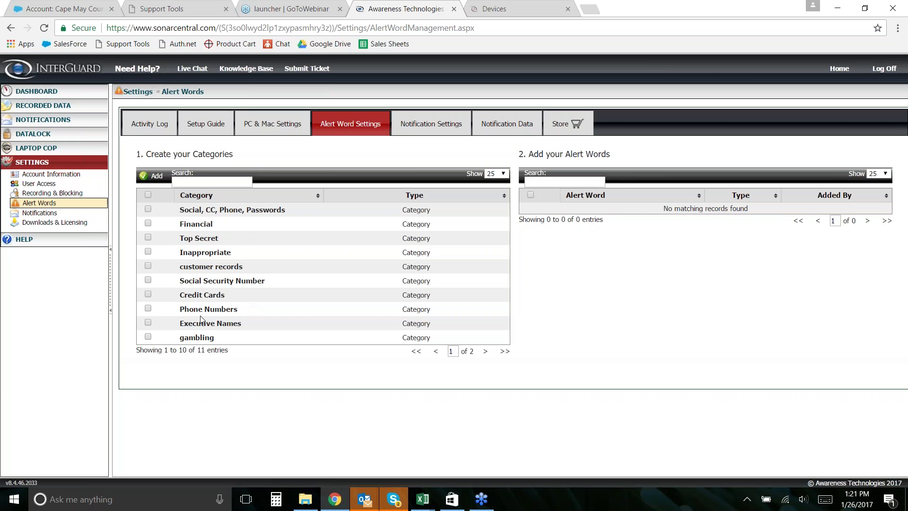
left_click(222, 281)
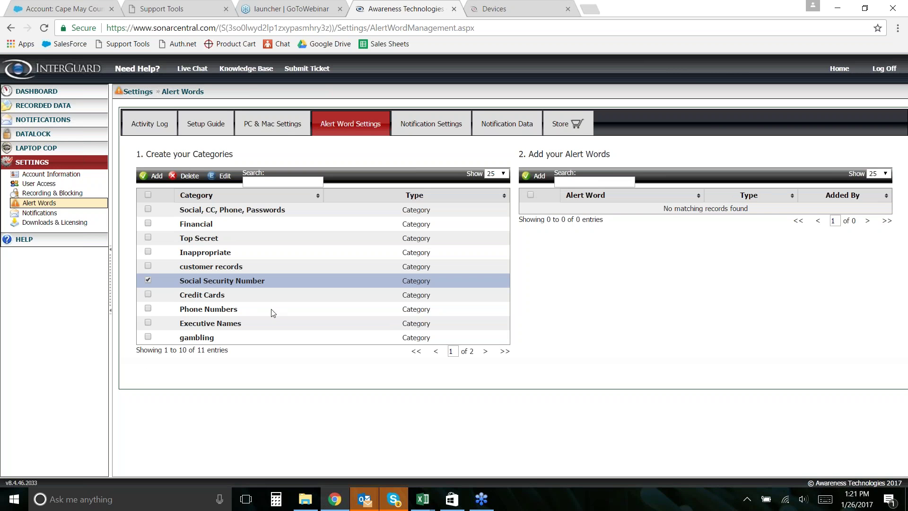
- Start a Social Security Number alert word and browse the Regular Expression patterns without choosing one
left_click(529, 178)
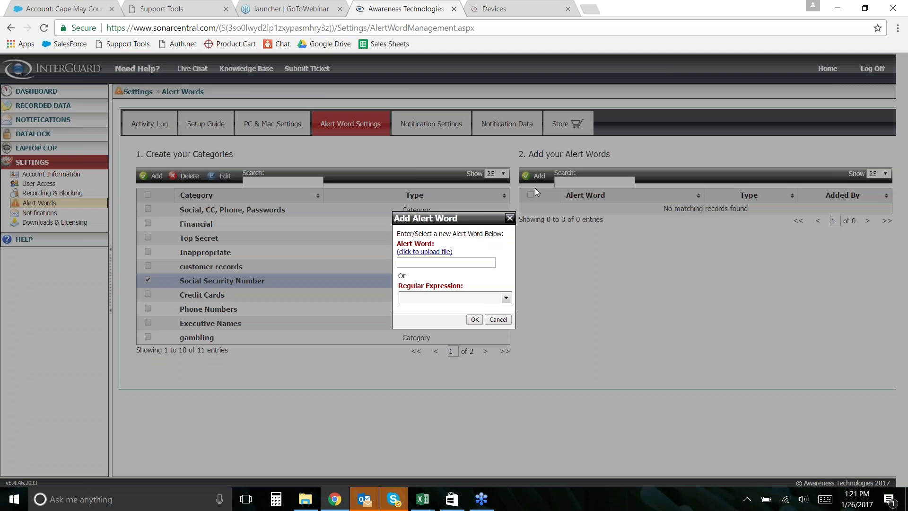
left_click(426, 263)
left_click(450, 299)
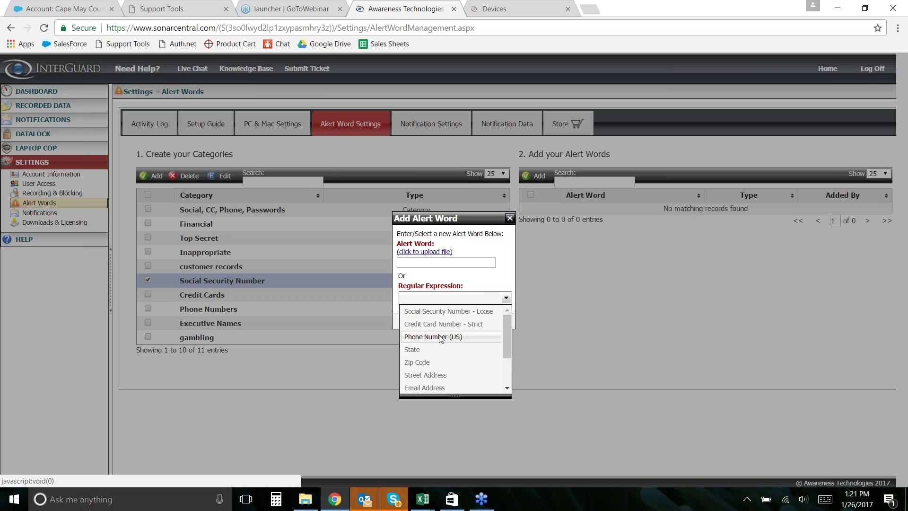
scroll(445, 365, "down", 3)
scroll(447, 371, "up", 2)
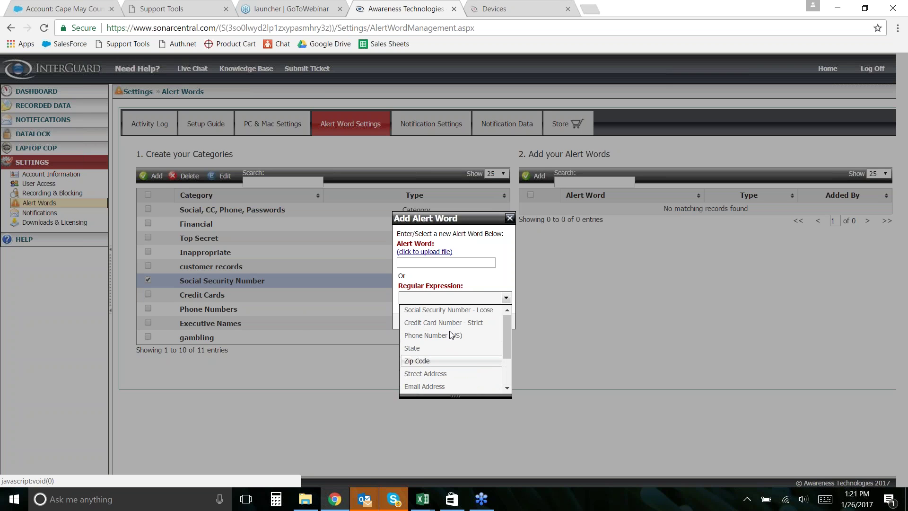
left_click(436, 281)
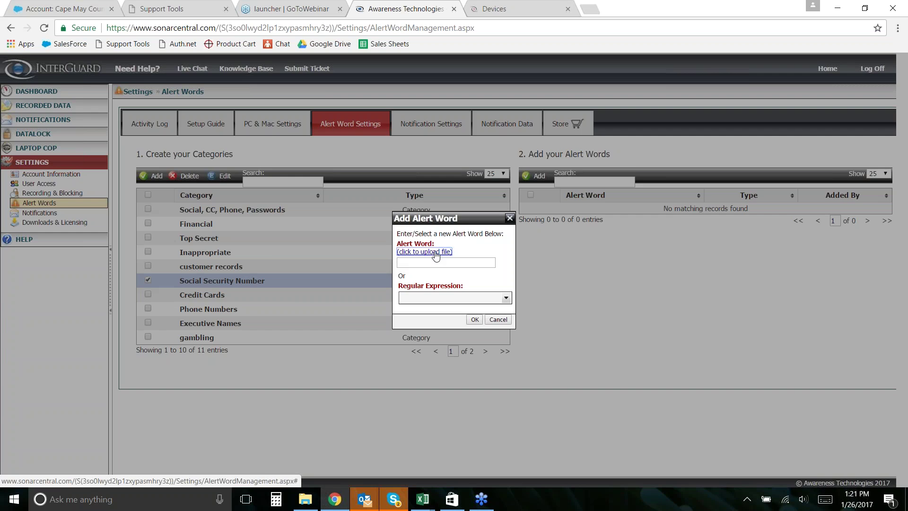
- Back out of the CSV upload and the Add Alert Word form, then go to Notifications
left_click(425, 252)
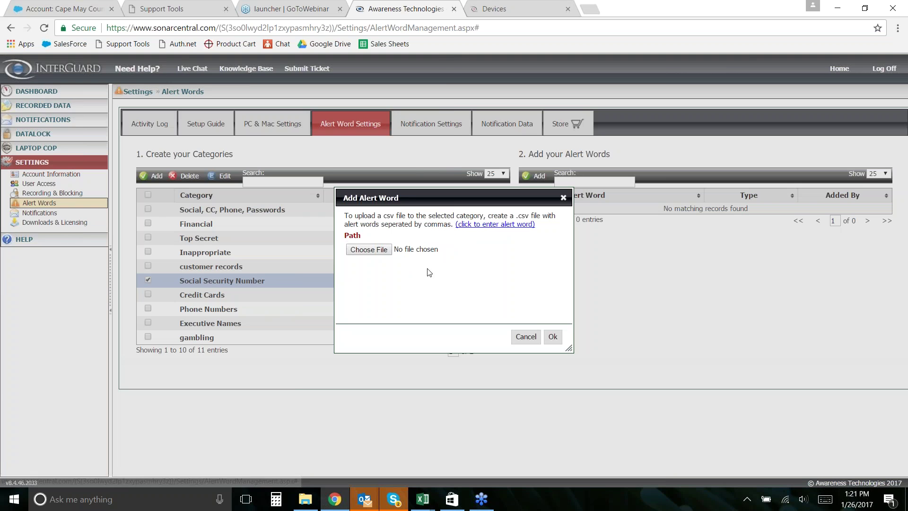
left_click(373, 251)
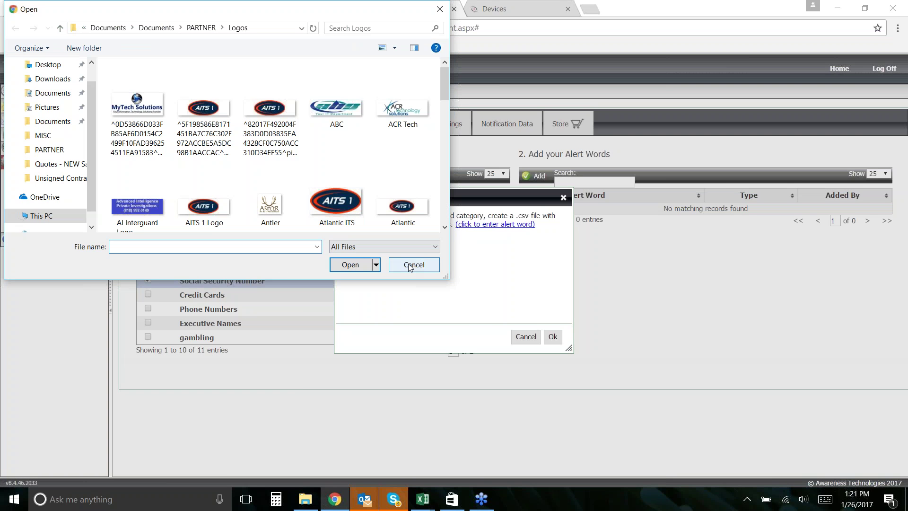
left_click(410, 265)
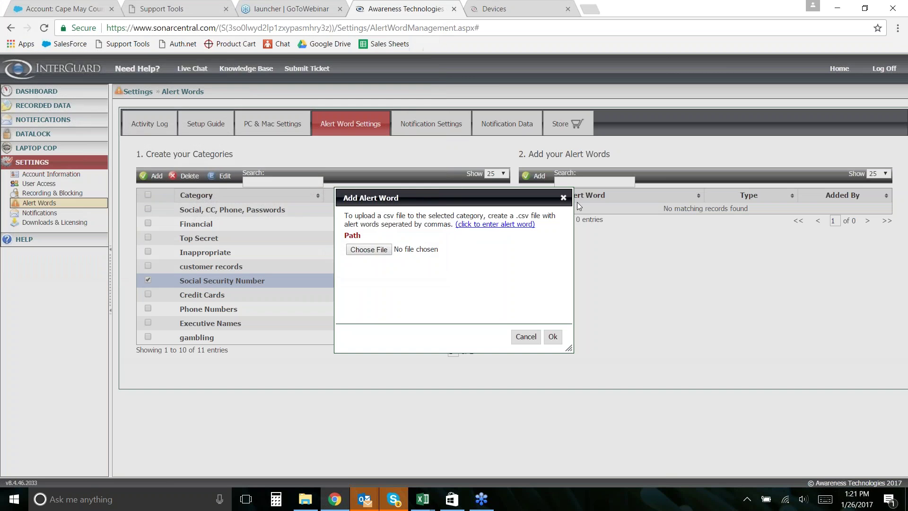
left_click(563, 197)
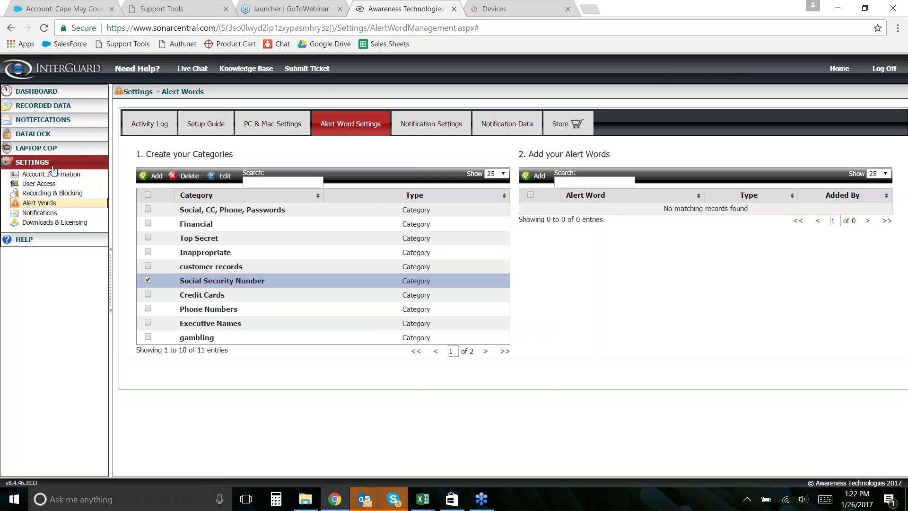
left_click(44, 216)
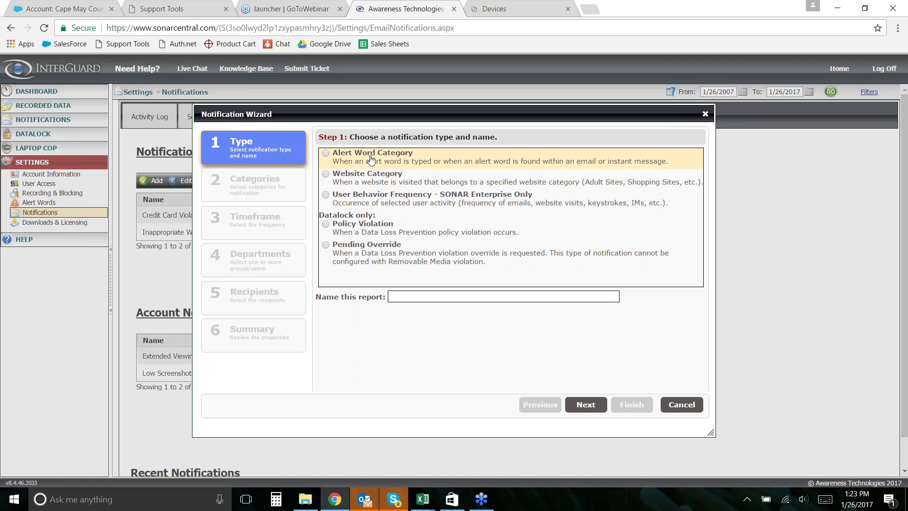
- Create an Alert Word Category notification named 'Alert Word Notification' covering the Inappropriate category
left_click(354, 156)
left_click(425, 296)
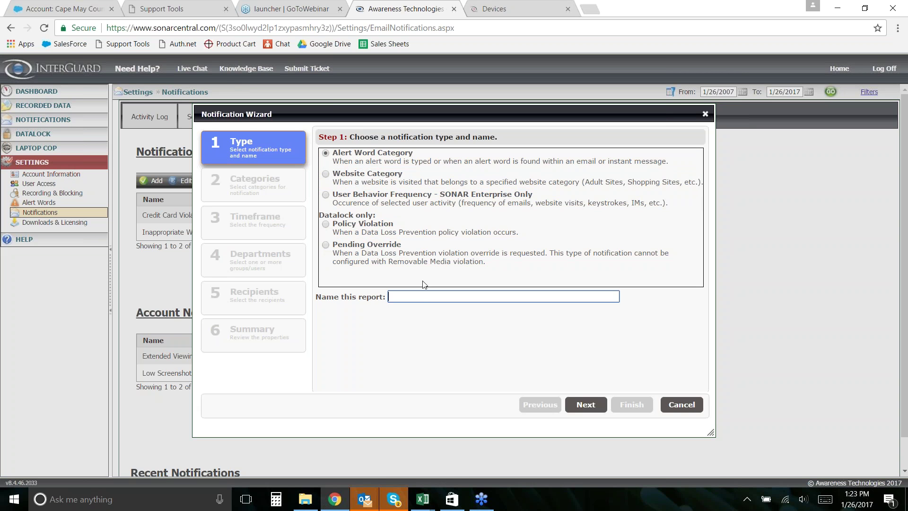
type("Alert Word")
type("Notification")
left_click(586, 405)
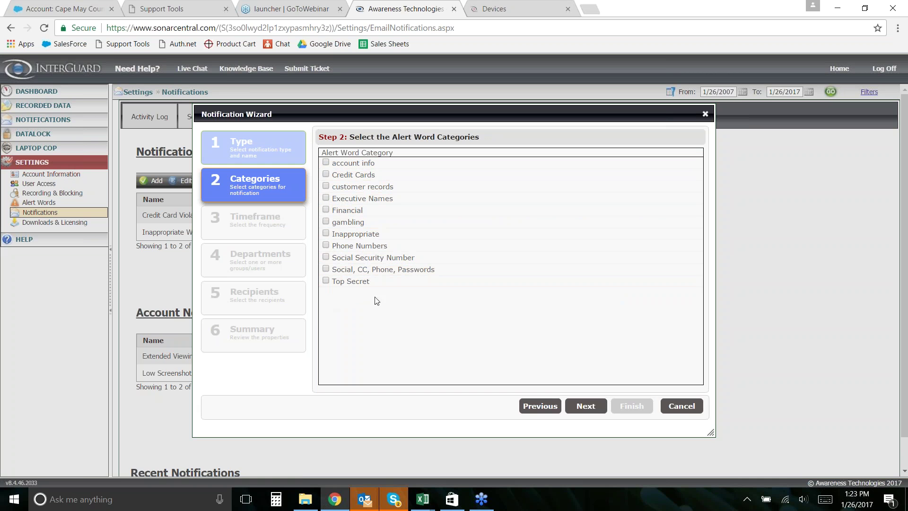
left_click(348, 234)
left_click(597, 410)
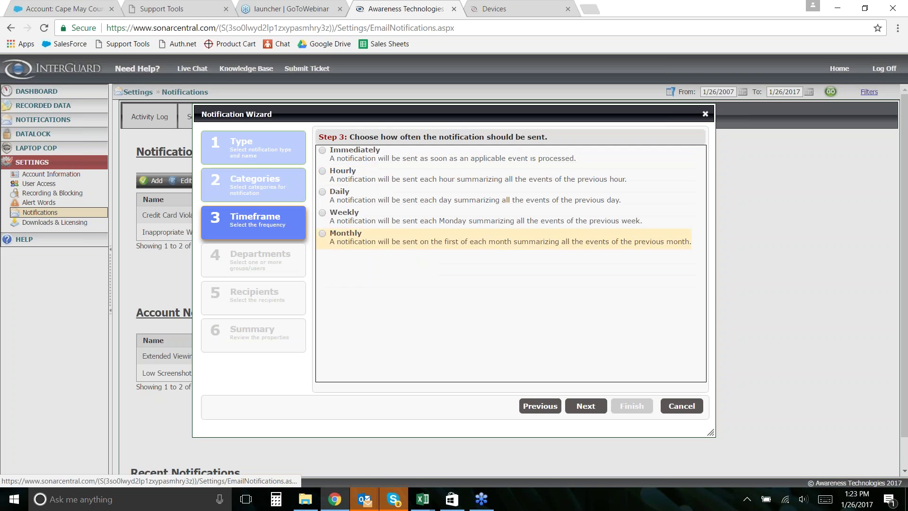
- Set the notification frequency to Immediately and leave all groups unselected
left_click(322, 151)
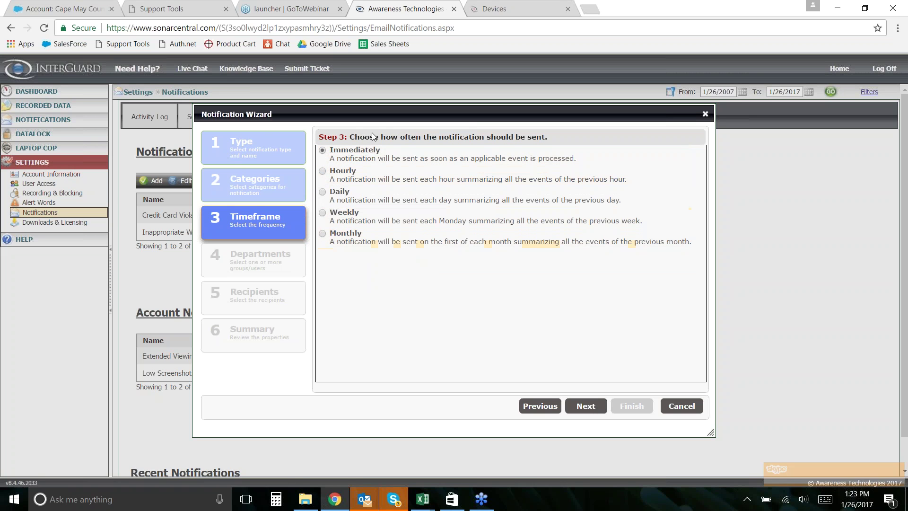
left_click(594, 409)
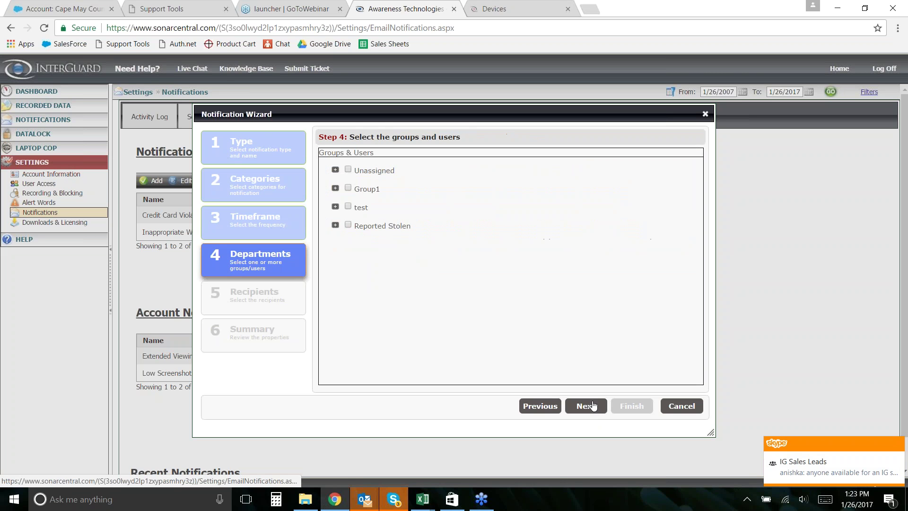
left_click(348, 170)
left_click(348, 188)
left_click(348, 207)
left_click(348, 225)
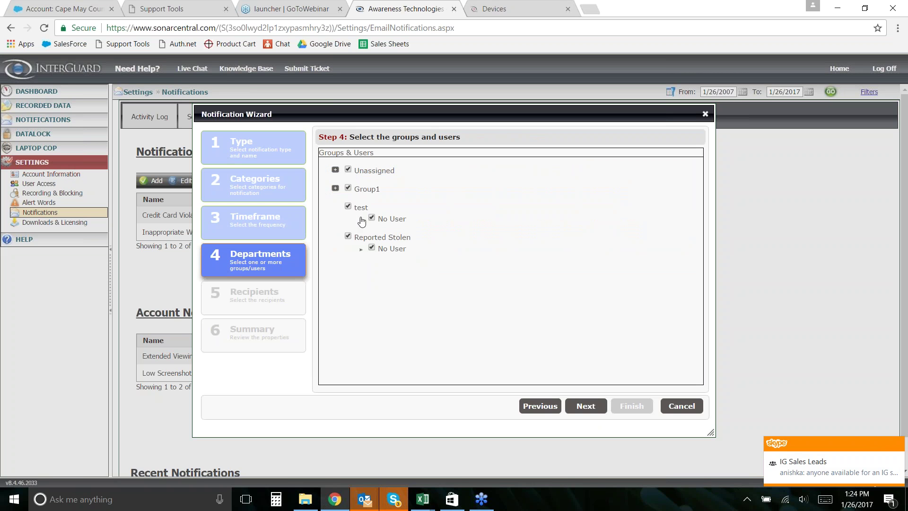
left_click(346, 207)
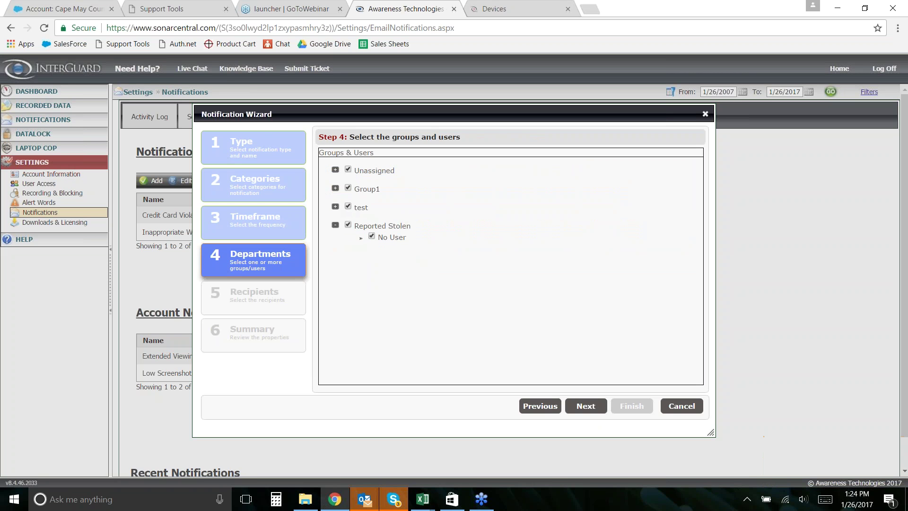
left_click(335, 226)
left_click(348, 225)
left_click(348, 206)
left_click(348, 189)
left_click(348, 170)
- Include individual users from the Unassigned group and begin entering a recipient address
left_click(336, 170)
left_click(372, 181)
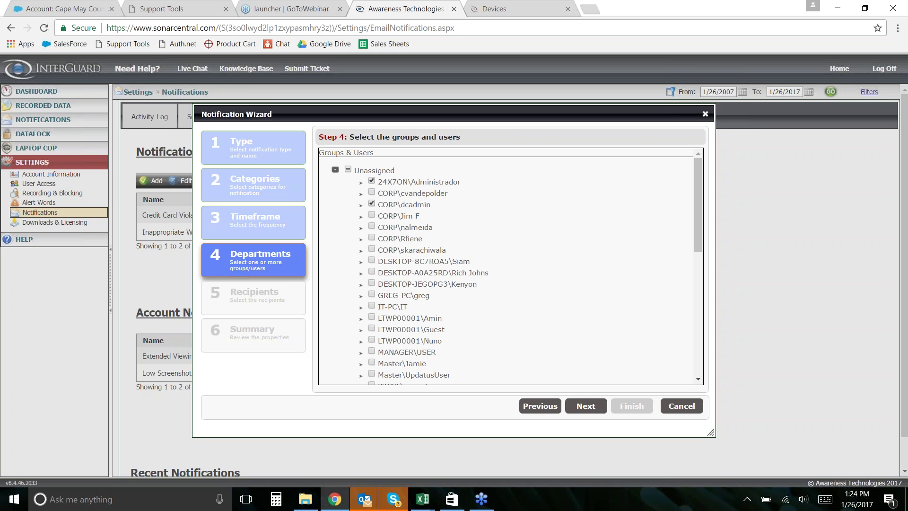
left_click(587, 407)
left_click(480, 379)
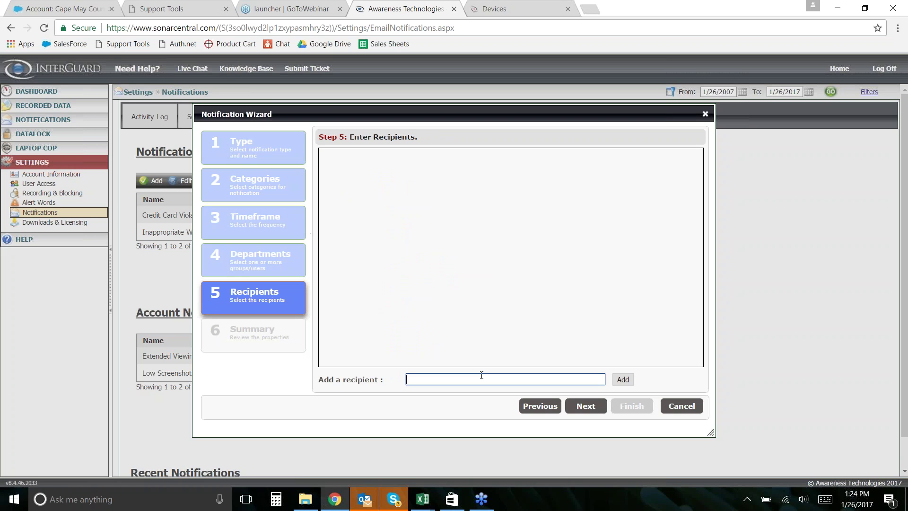
- Cancel the Notification Wizard, returning to the Notification Settings list
left_click(681, 406)
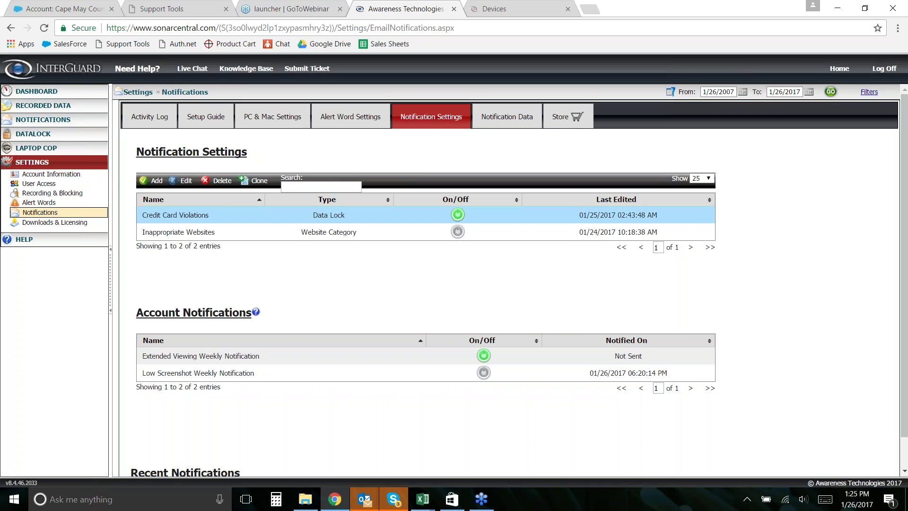
- Glance at the webinar launcher tab, then return to InterGuard's notification settings
scroll(289, 281, "down", 1)
scroll(398, 250, "up", 1)
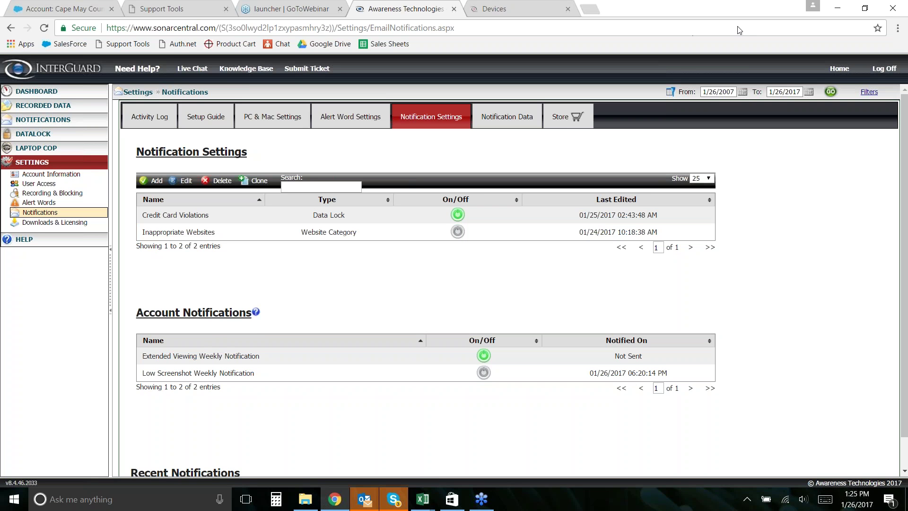
left_click(293, 9)
left_click(402, 8)
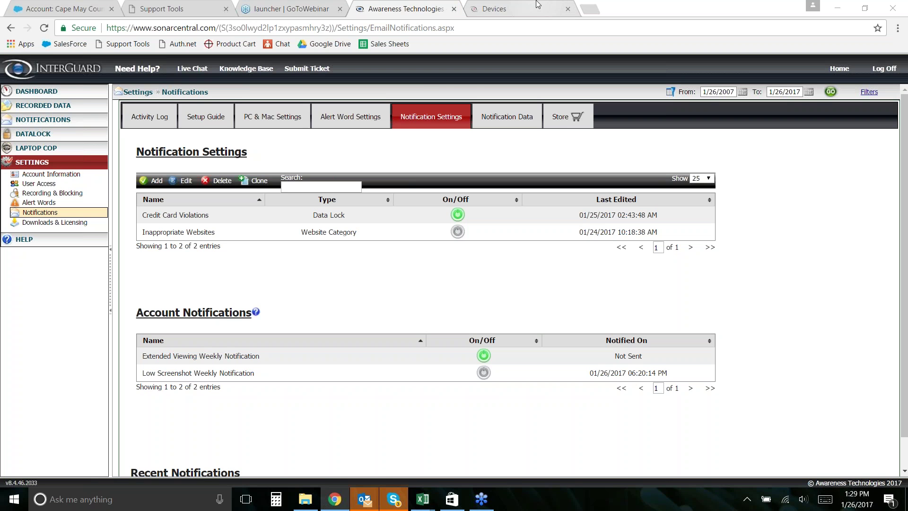
- Switch to the device portal tab for IPPCLIENT006 and highlight its web address
left_click(538, 5)
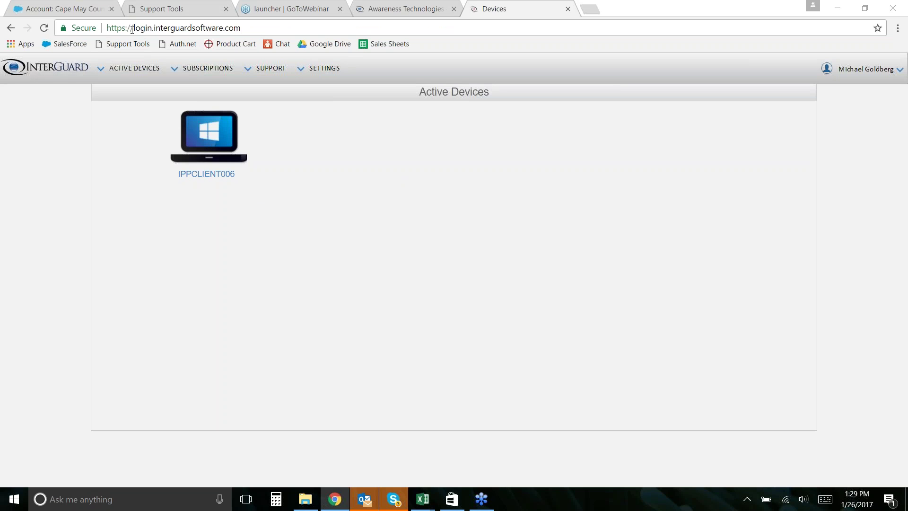
left_click_drag(134, 28, 242, 27)
left_click(262, 27)
- Open the IPPCLIENT006 device home page and look over its recorded data types
left_click(210, 129)
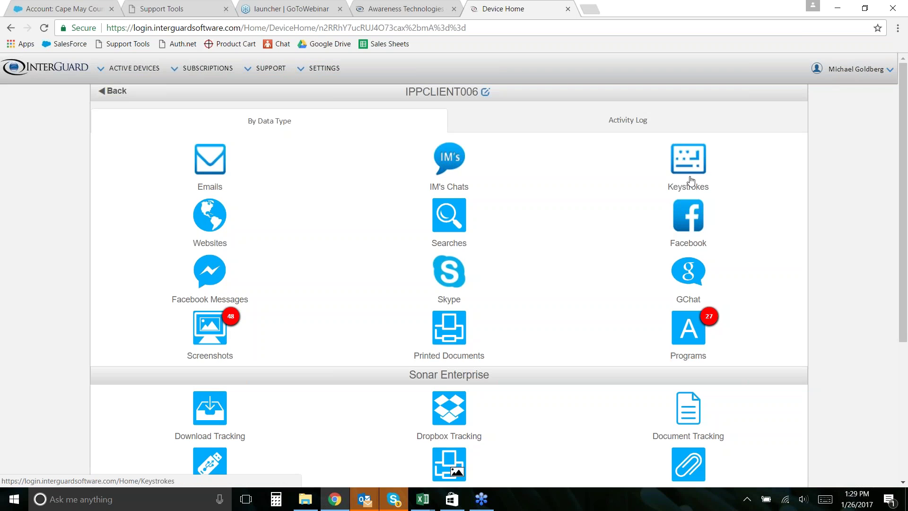
left_click(705, 321)
scroll(458, 337, "down", 3)
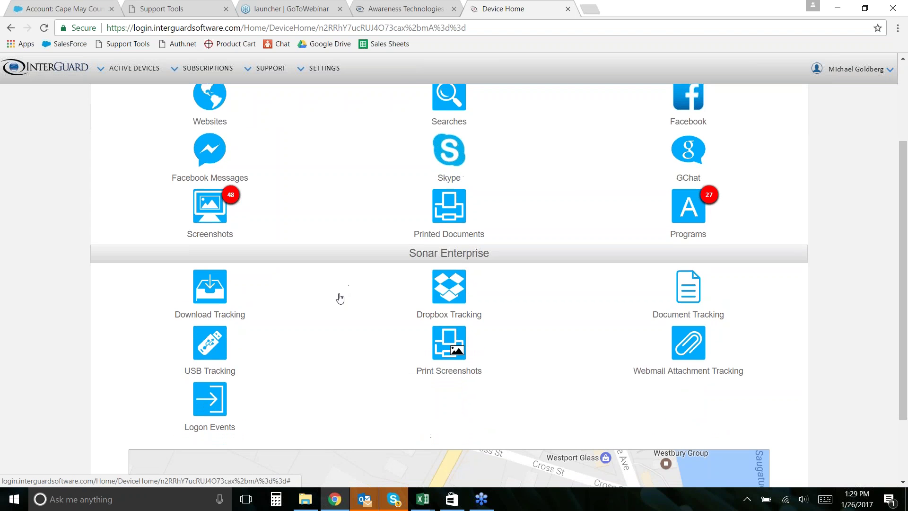
scroll(341, 298, "down", 1)
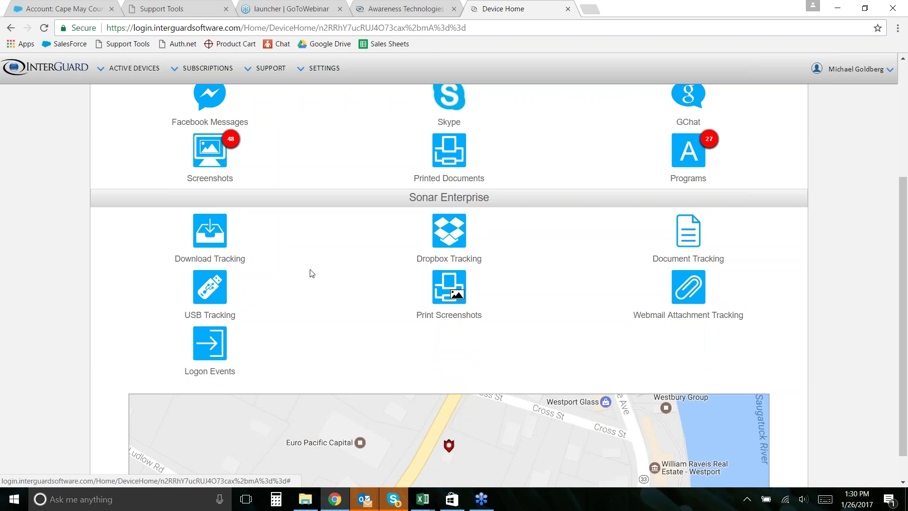
scroll(506, 341, "up", 4)
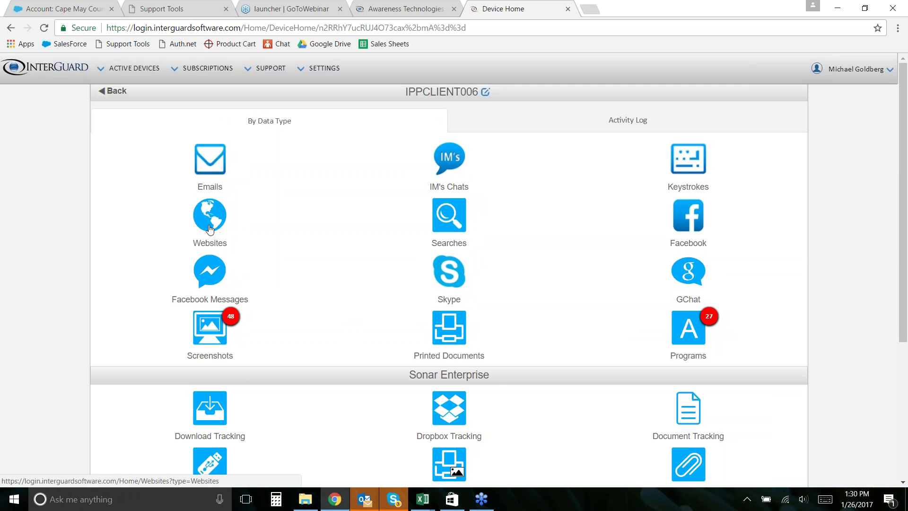
- Glance at the device's Emails, then open its 142 screenshots dated 1/19/2017
left_click(204, 173)
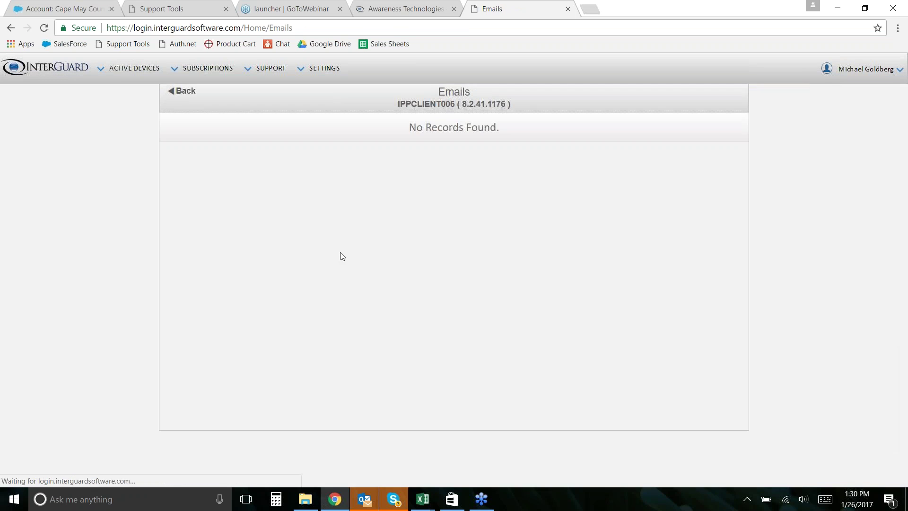
left_click(13, 29)
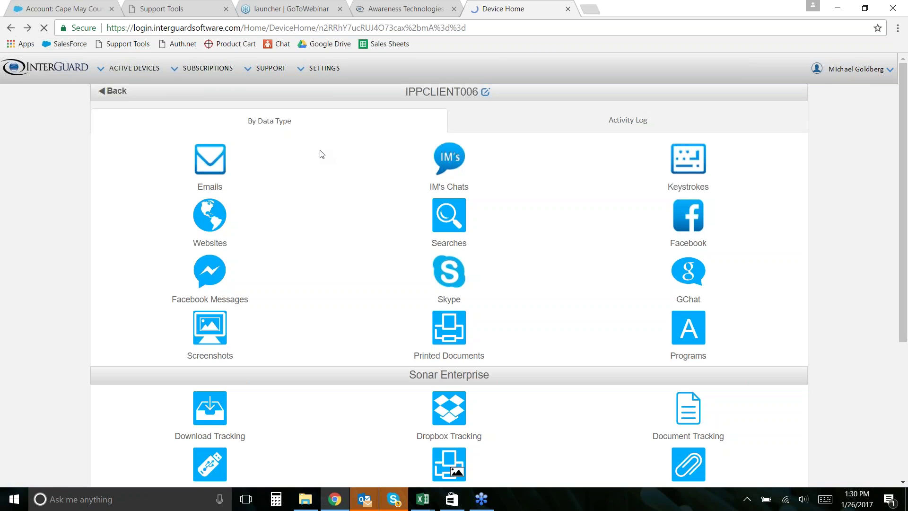
left_click(348, 329)
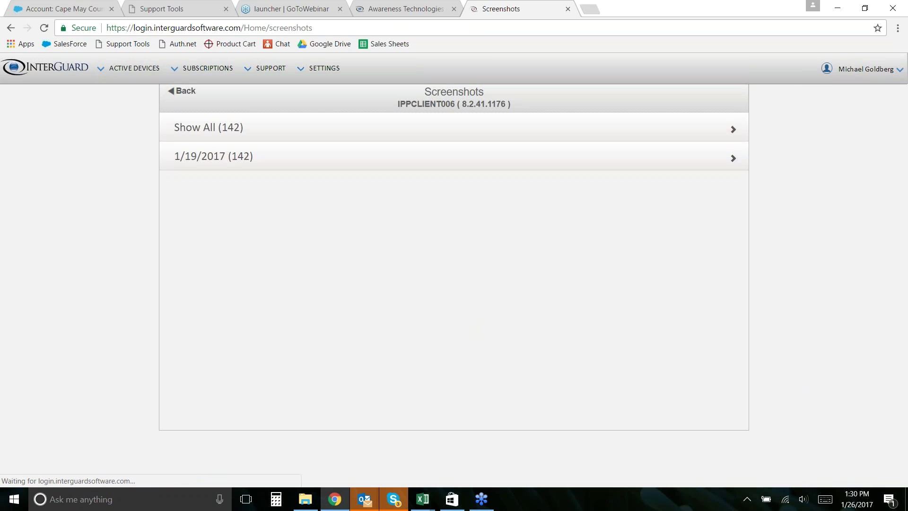
- Show all 142 screenshots, open the Jan 19 skype.exe group and load more captures
left_click(202, 128)
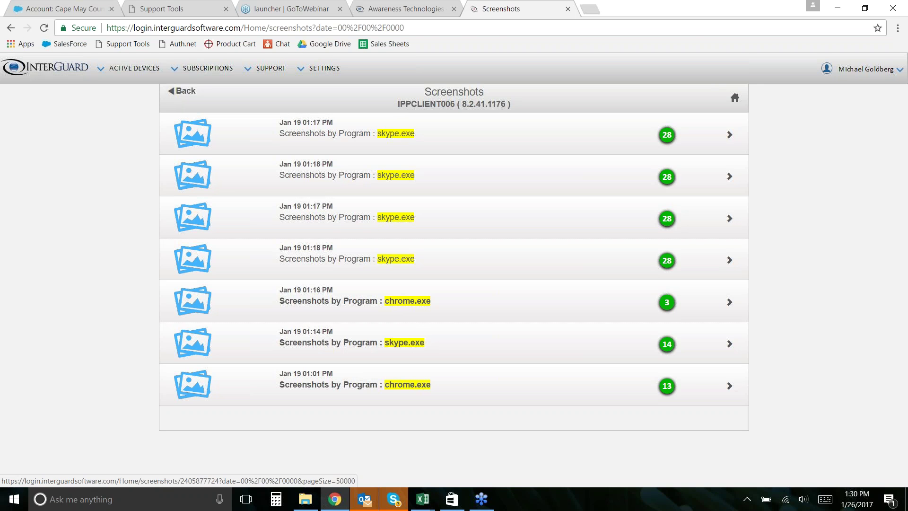
left_click(725, 266)
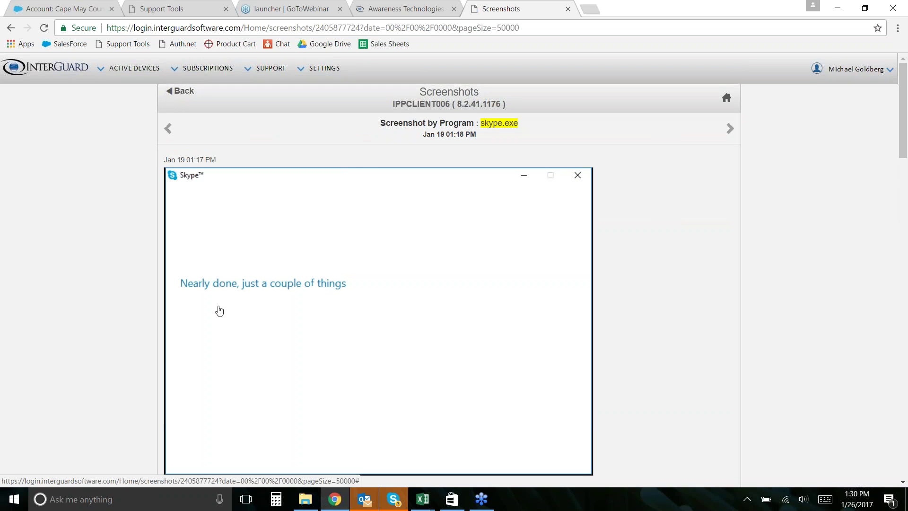
scroll(533, 221, "down", 8)
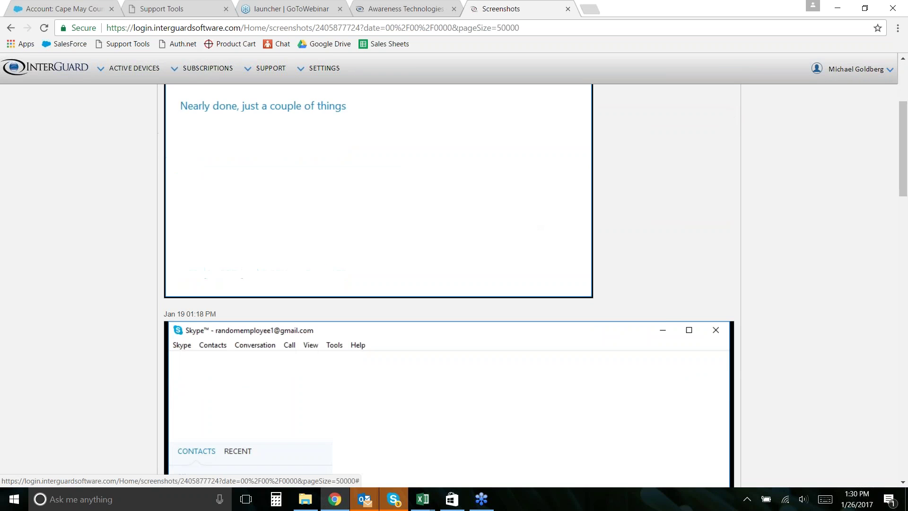
scroll(454, 293, "down", 10)
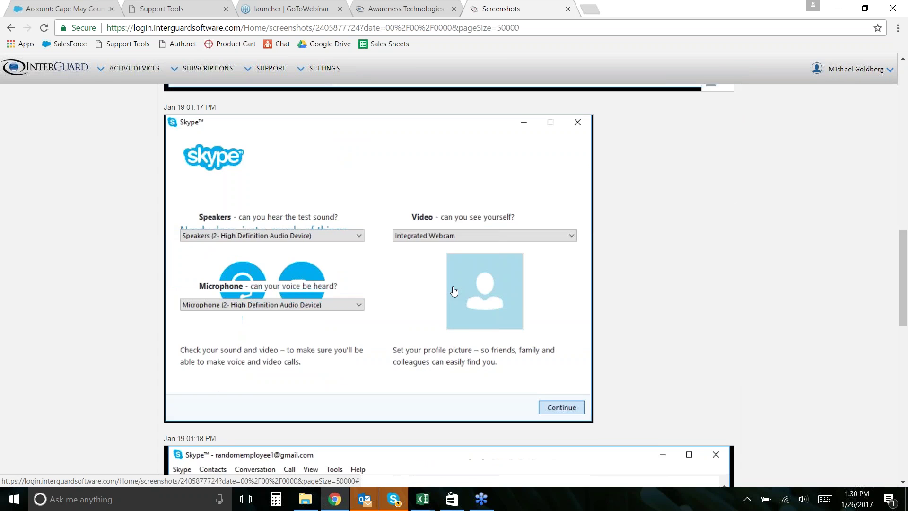
scroll(454, 292, "down", 9)
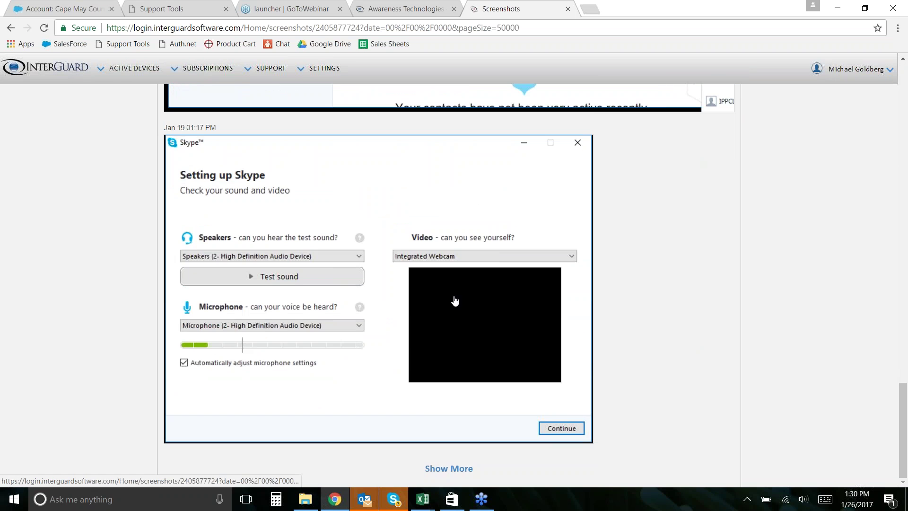
left_click(458, 468)
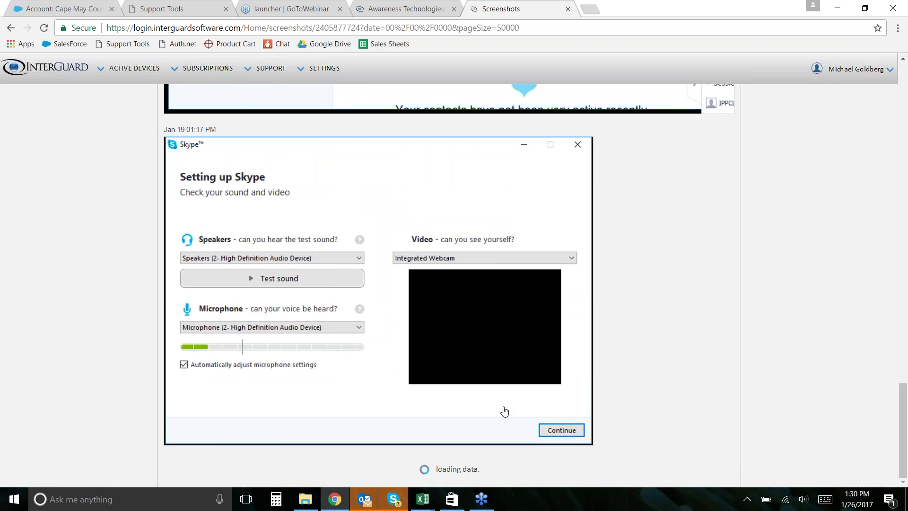
scroll(545, 404, "down", 5)
scroll(543, 376, "up", 6)
scroll(543, 374, "up", 20)
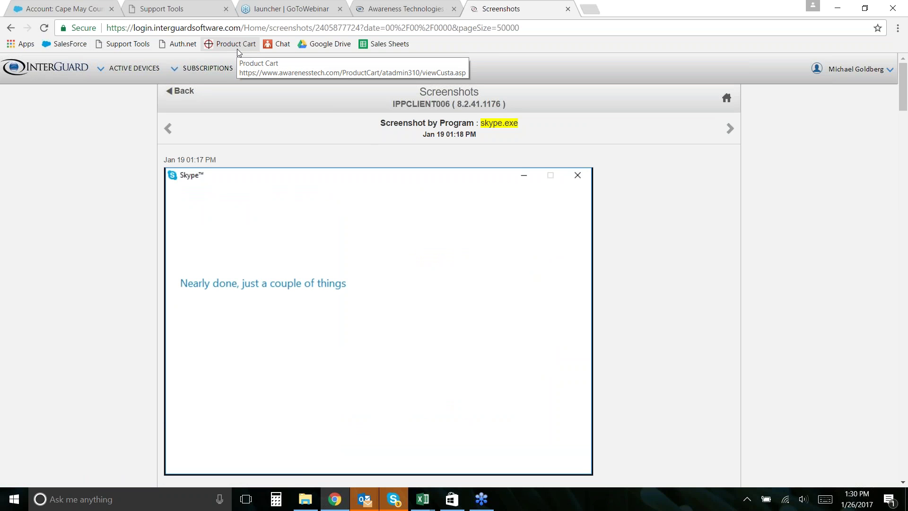
left_click(402, 10)
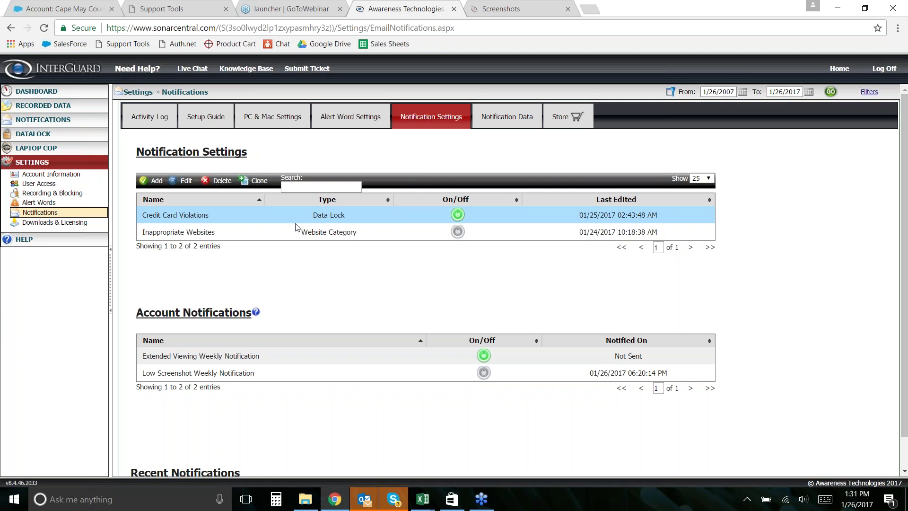
left_click(508, 7)
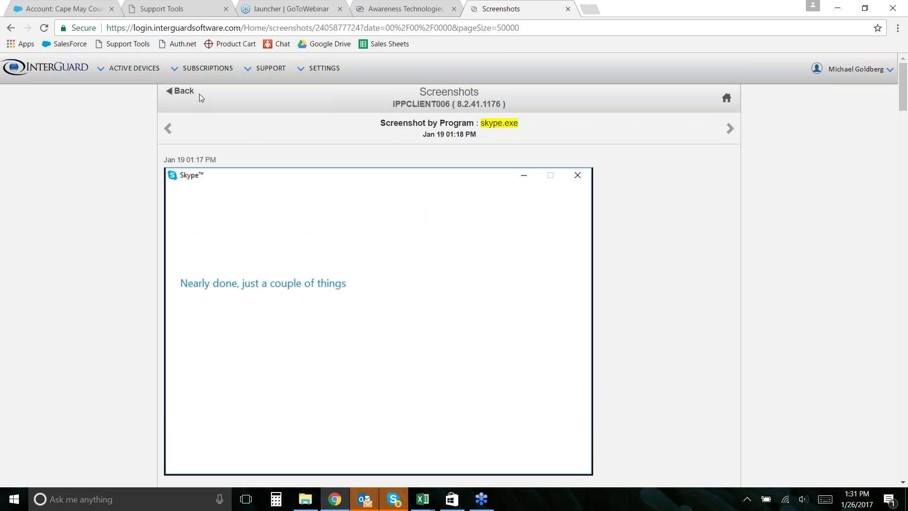
- Leave the screenshot viewer and return to the console's Notification Settings page
left_click(177, 91)
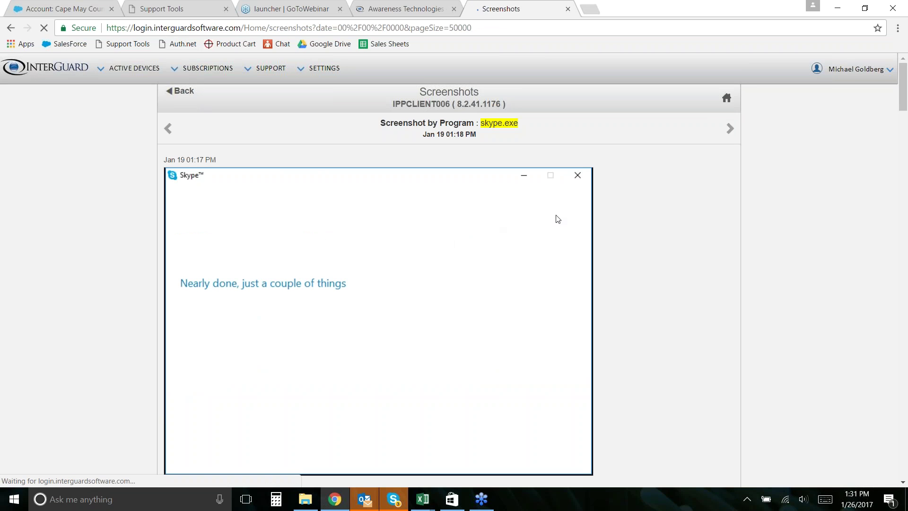
left_click(186, 91)
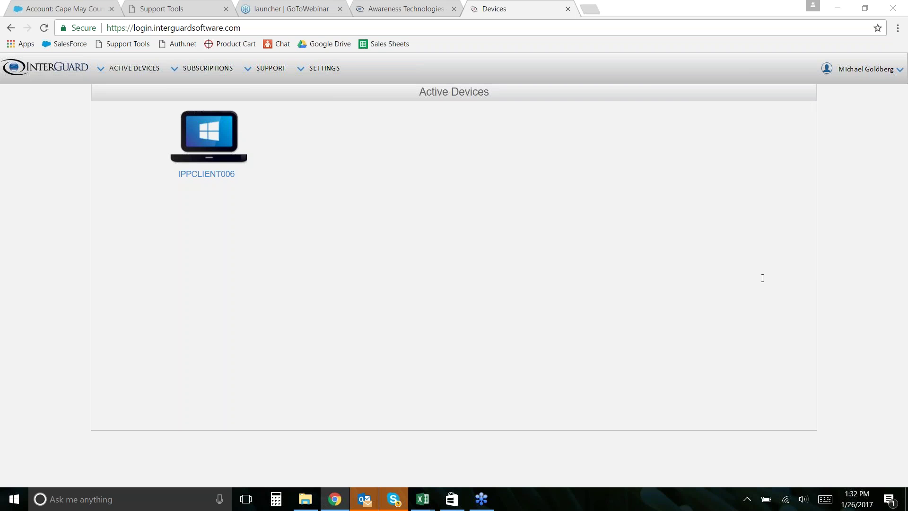
left_click(392, 4)
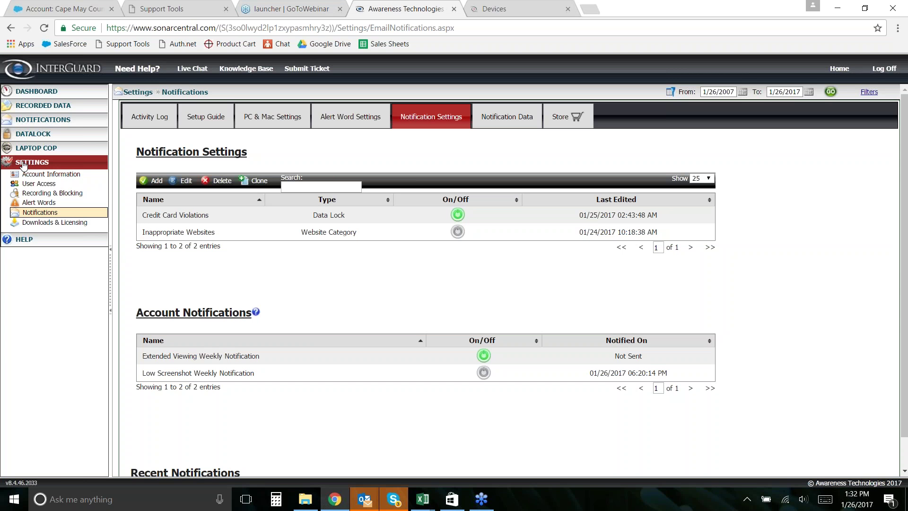
- Set Unassigned group website blocking to 'Block ALL websites except those in my Allowed Websites'
left_click(43, 193)
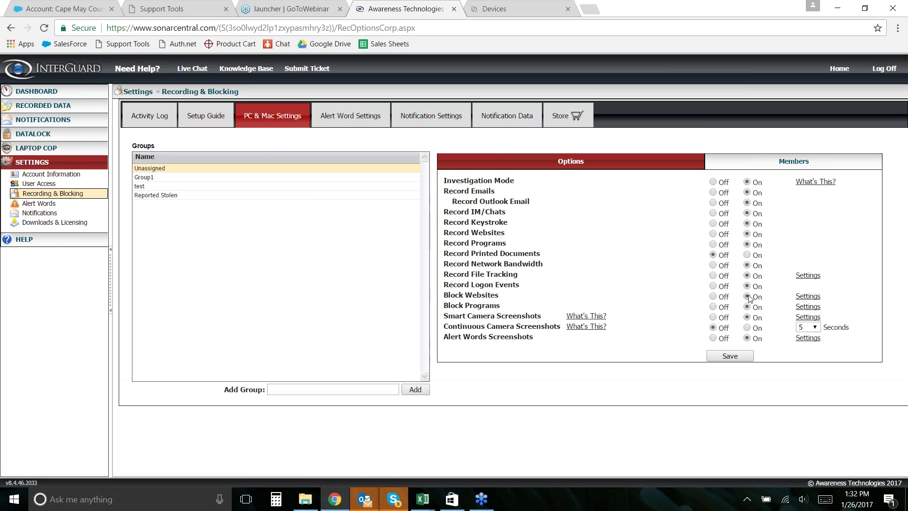
left_click(808, 296)
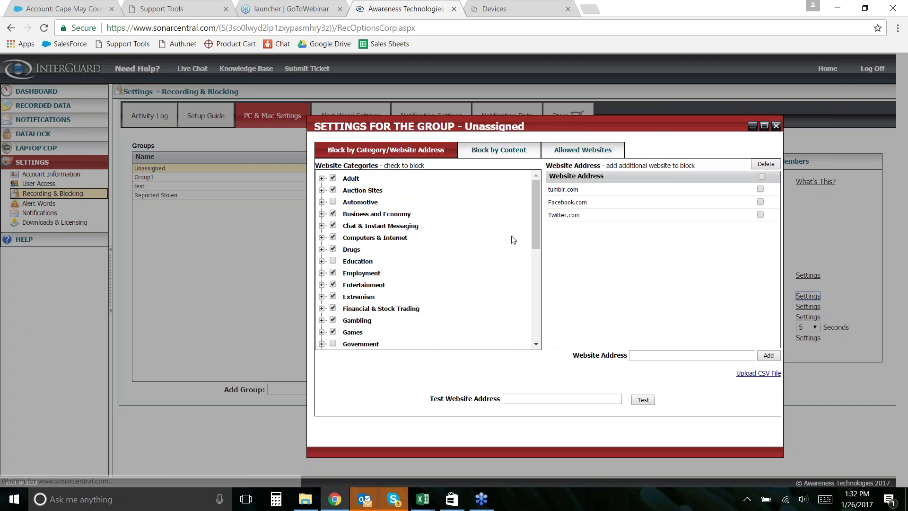
scroll(348, 240, "down", 5)
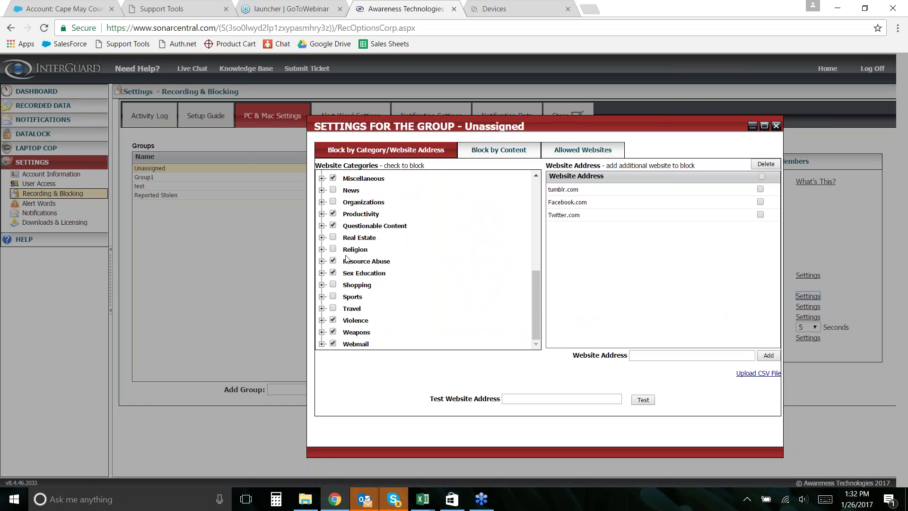
scroll(368, 298, "up", 5)
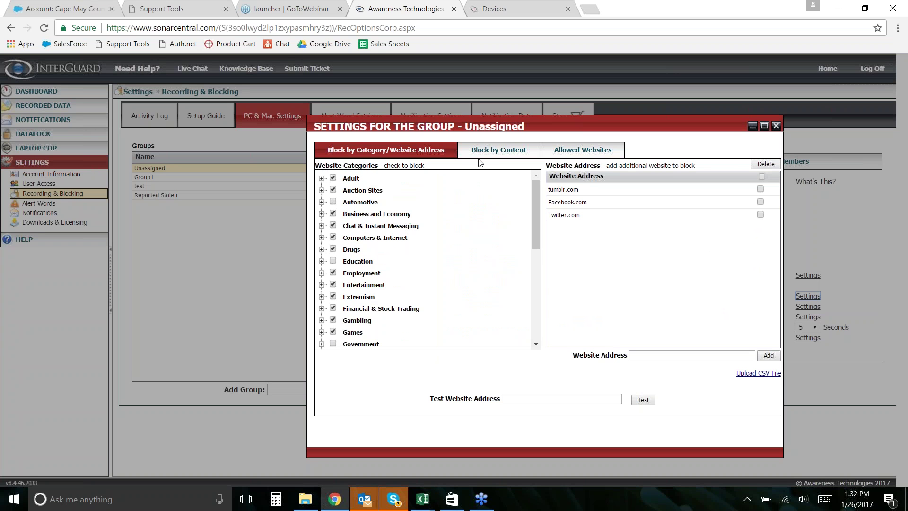
left_click(578, 152)
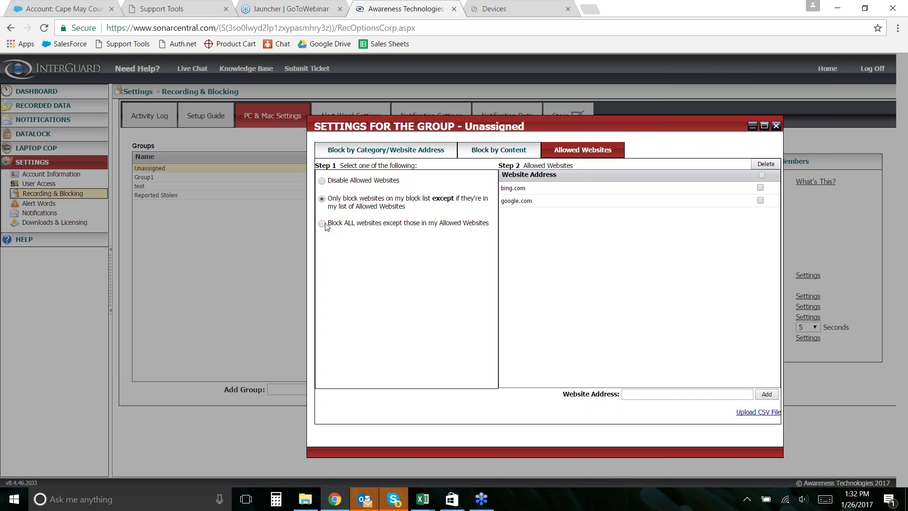
left_click_drag(327, 223, 490, 222)
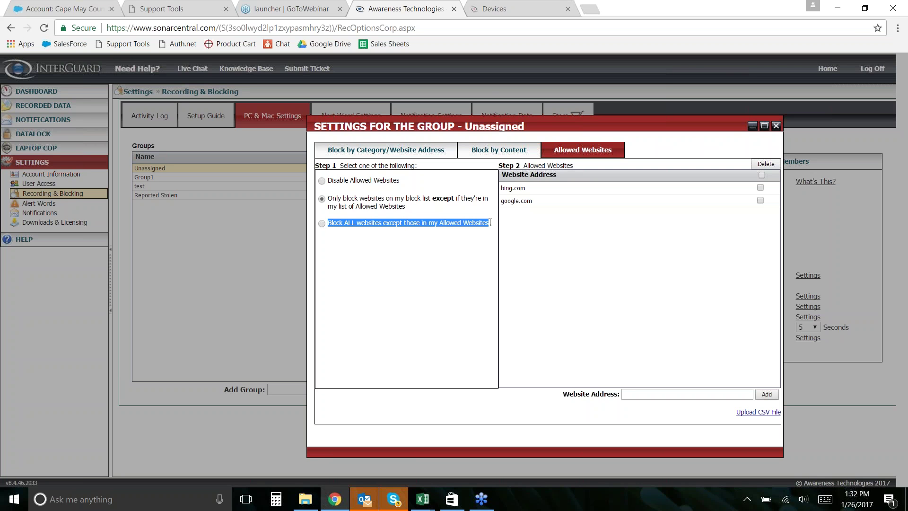
left_click(322, 223)
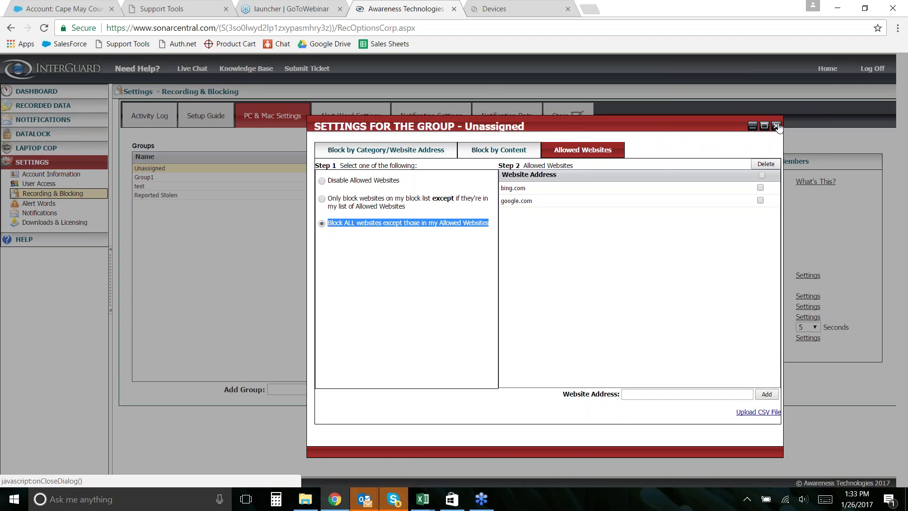
left_click(778, 127)
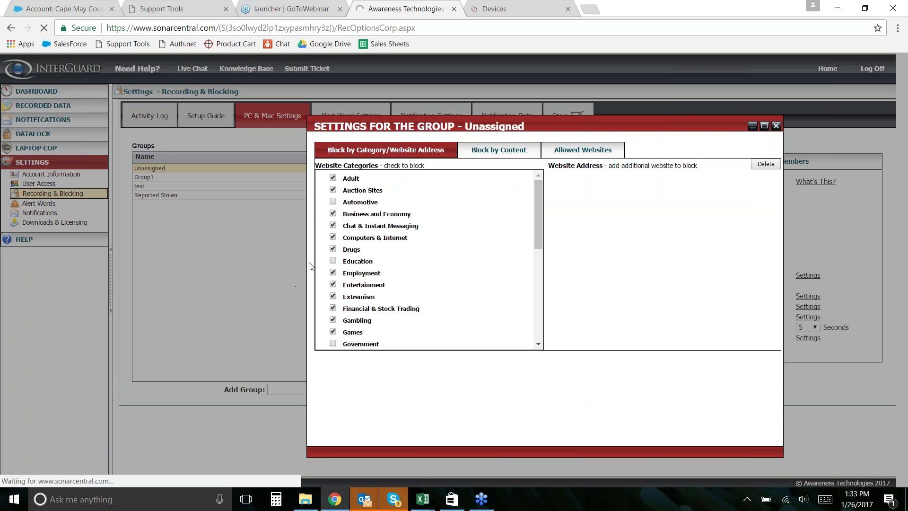
- Close the Settings for the Group dialog to return to PC & Mac recording options
left_click(777, 127)
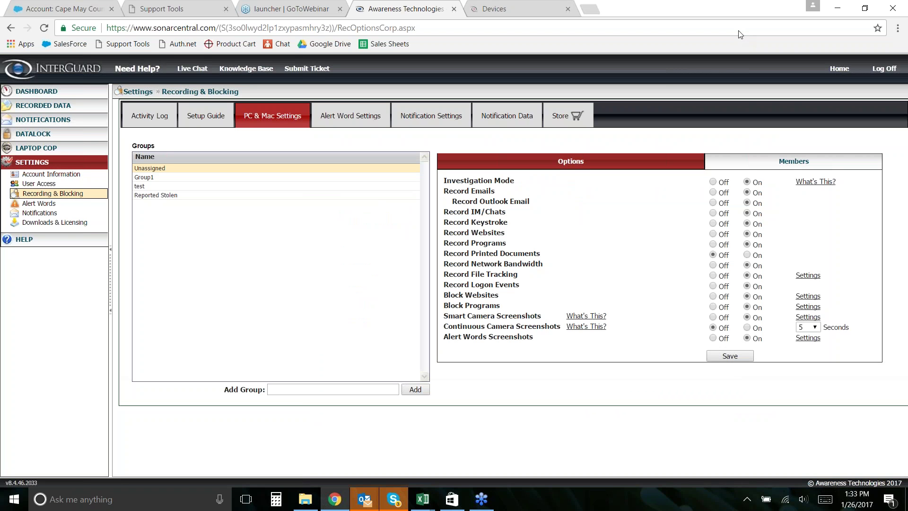